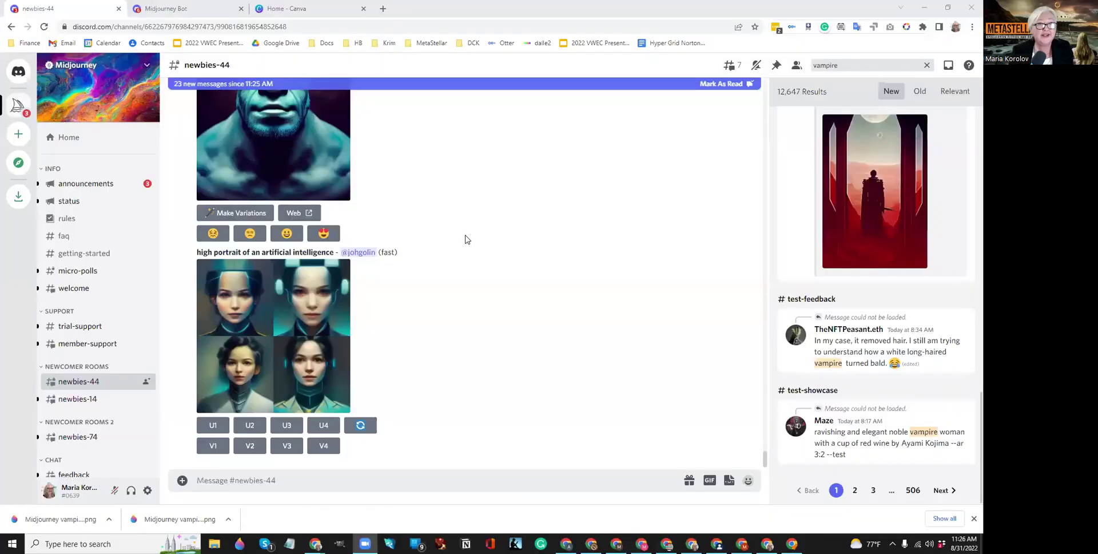
Switch Discord from newbies-44 through newbies-14 to the newbies-74 channel
{"action": "left_click", "coordinate": [177, 28]}
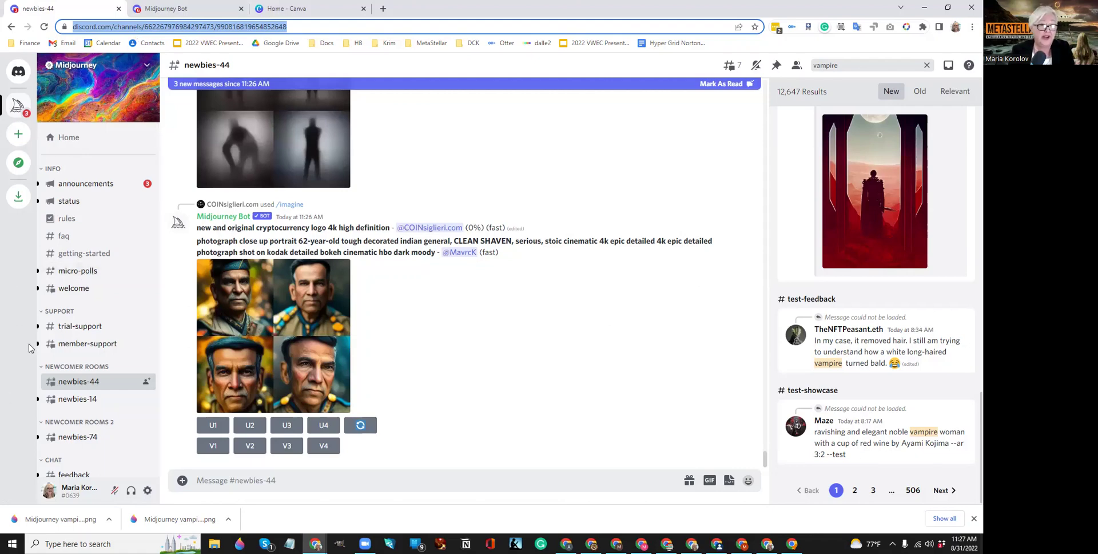
{"action": "left_click", "coordinate": [76, 387]}
{"action": "left_click", "coordinate": [74, 398]}
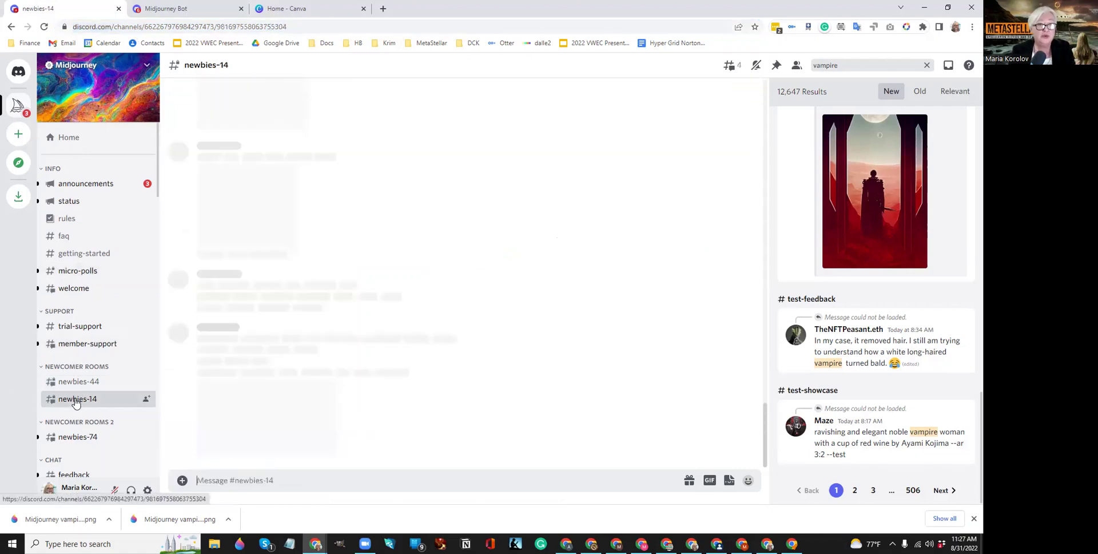
{"action": "left_click", "coordinate": [78, 435]}
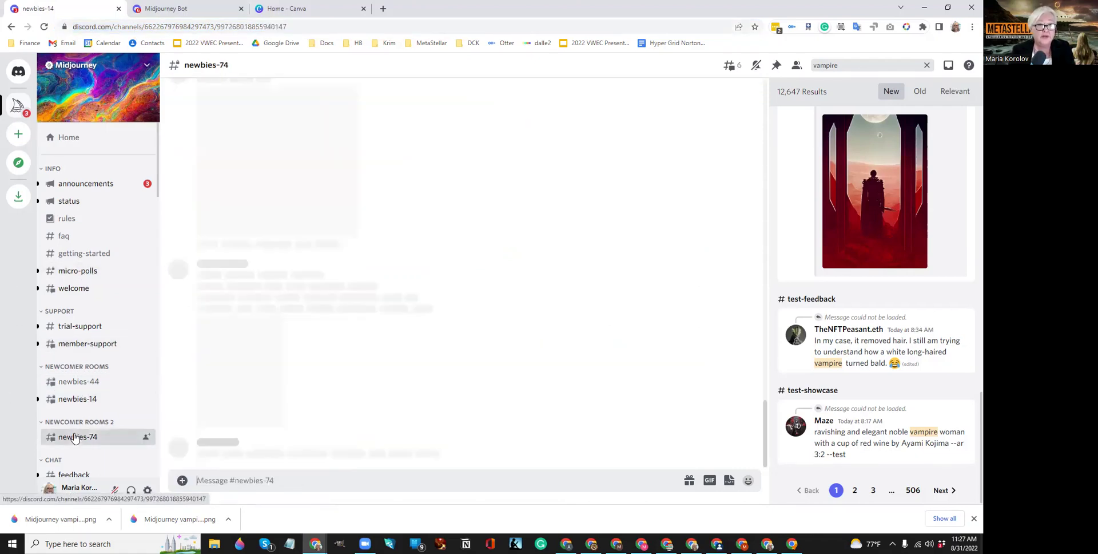
Scroll down through other users' Midjourney generations in newbies-74
{"action": "scroll", "coordinate": [348, 413], "scroll_direction": "down", "scroll_amount": 3}
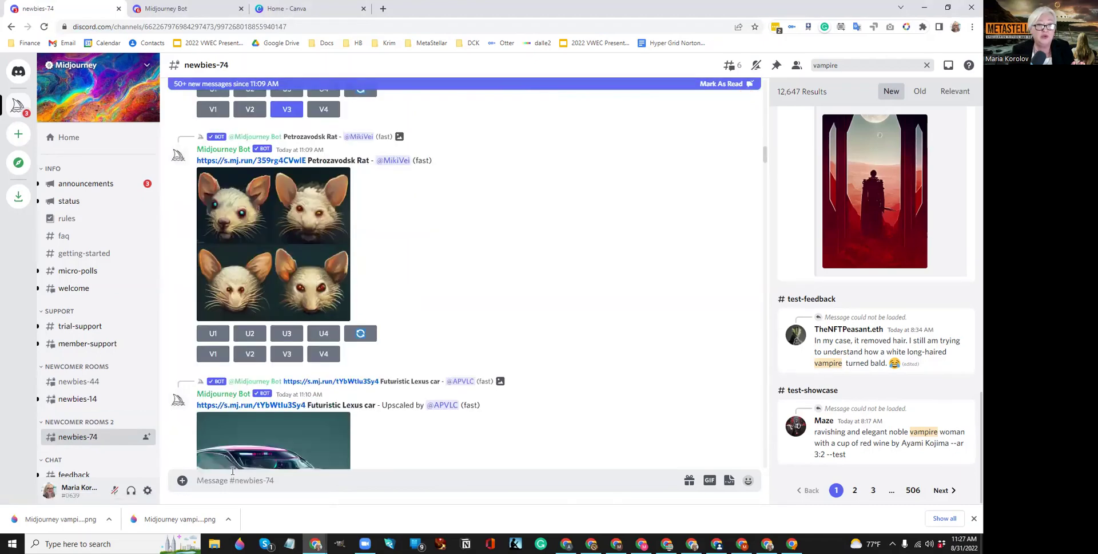
{"action": "scroll", "coordinate": [253, 367], "scroll_direction": "down", "scroll_amount": 9}
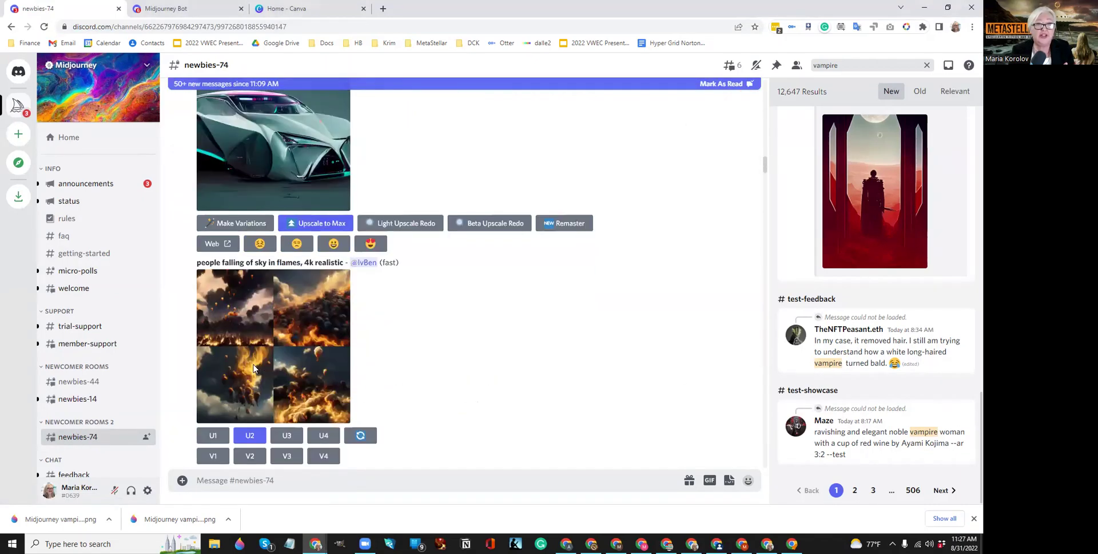
{"action": "scroll", "coordinate": [253, 368], "scroll_direction": "down", "scroll_amount": 5}
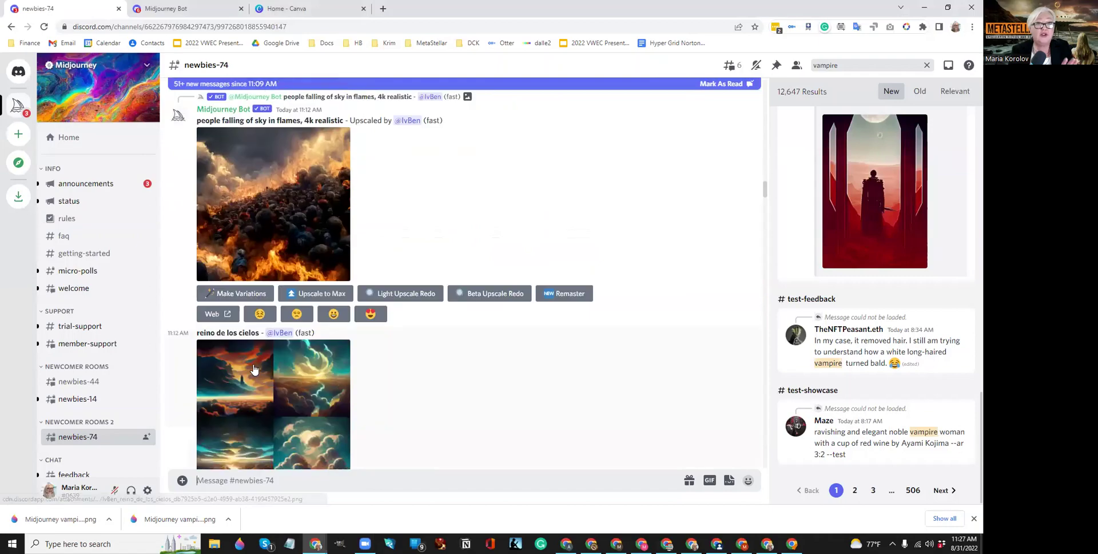
{"action": "scroll", "coordinate": [254, 369], "scroll_direction": "down", "scroll_amount": 10}
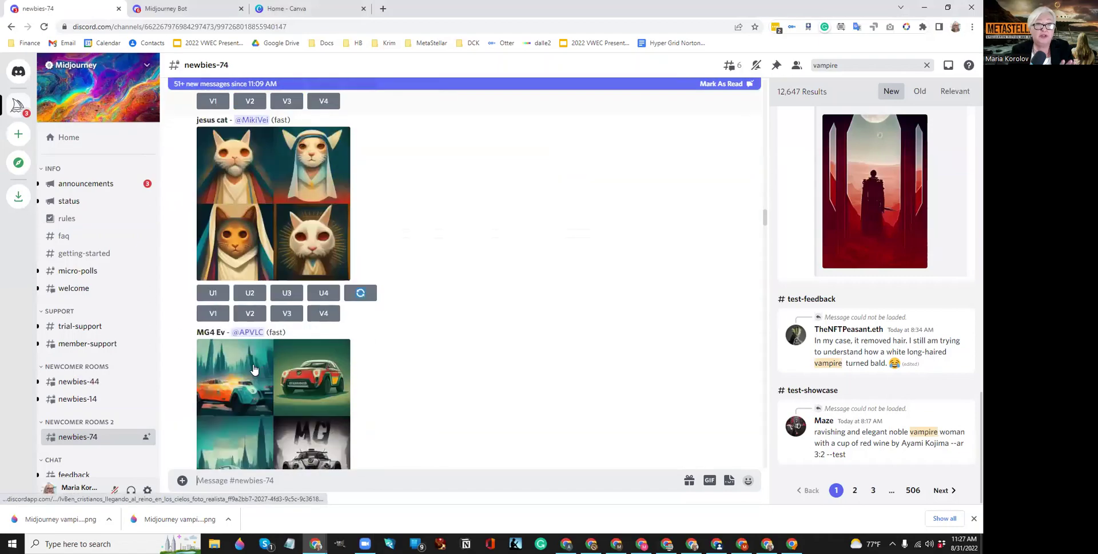
{"action": "scroll", "coordinate": [254, 369], "scroll_direction": "down", "scroll_amount": 5}
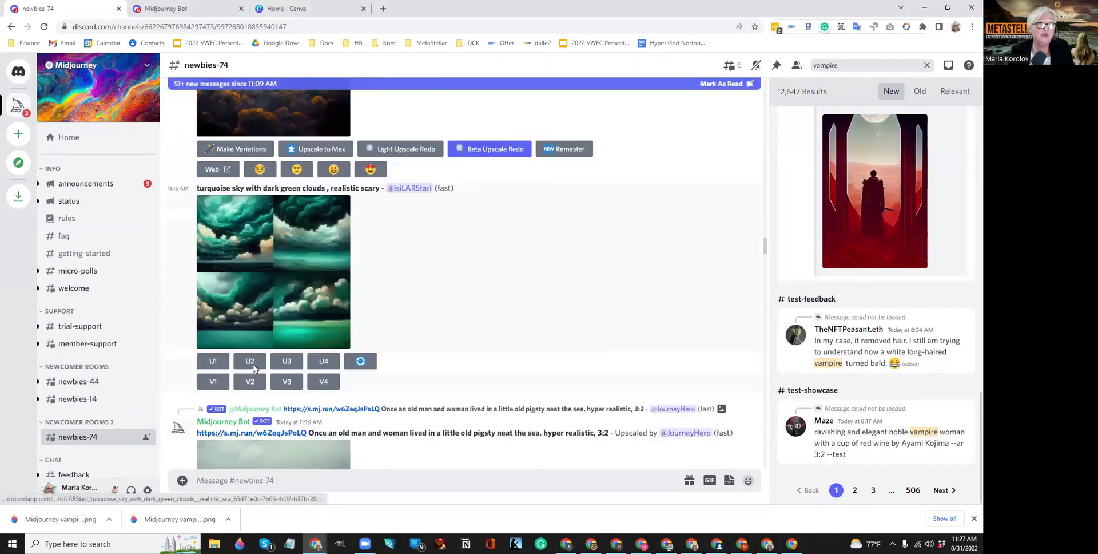
{"action": "scroll", "coordinate": [254, 368], "scroll_direction": "down", "scroll_amount": 10}
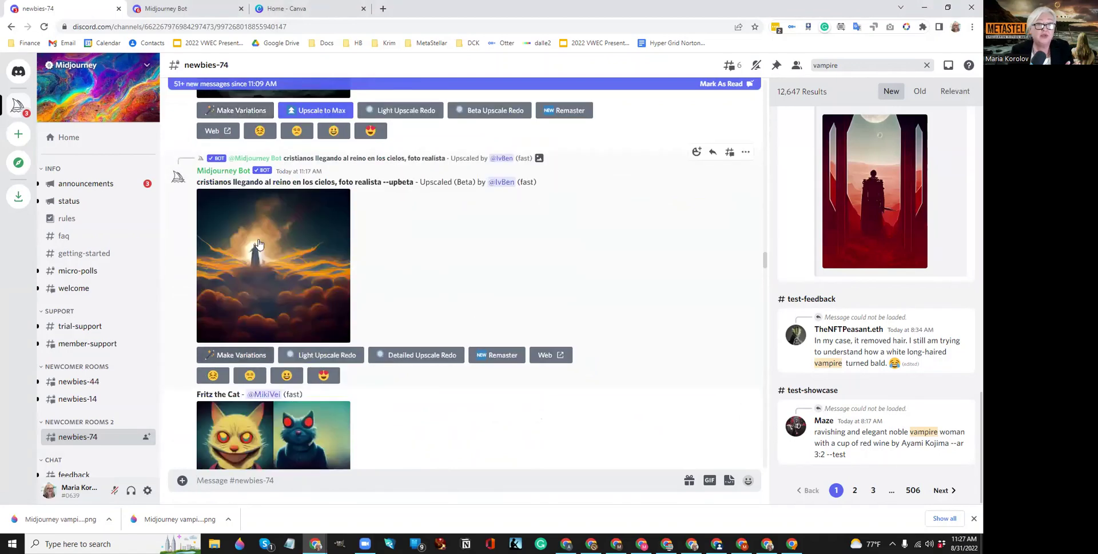
{"action": "scroll", "coordinate": [260, 234], "scroll_direction": "up", "scroll_amount": 2}
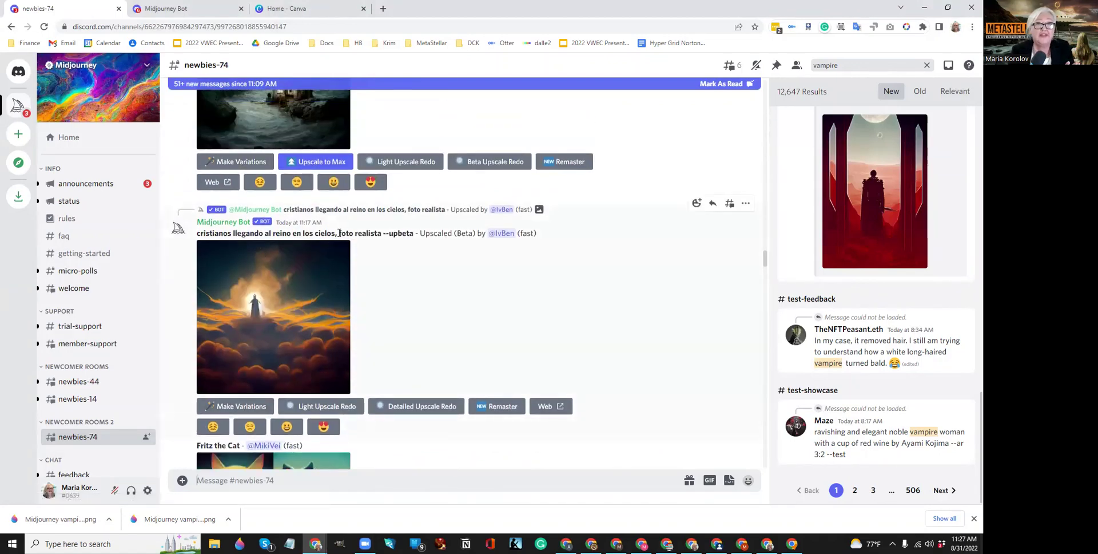
Highlight the pigsty image's prompt text and scroll back up through the channel
{"action": "left_click_drag", "start_coordinate": [339, 233], "coordinate": [416, 234]}
{"action": "scroll", "coordinate": [387, 259], "scroll_direction": "up", "scroll_amount": 3}
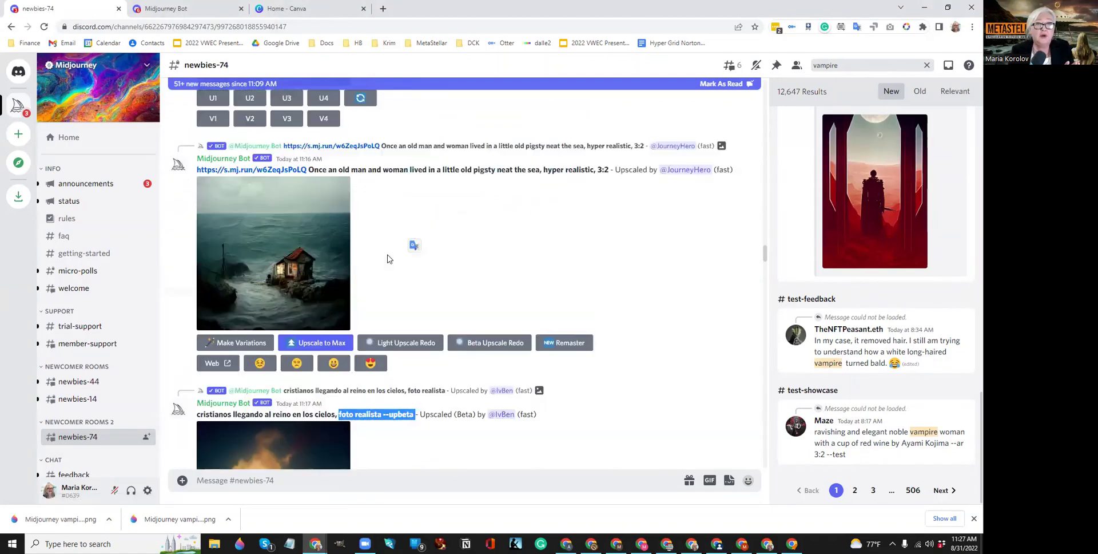
{"action": "scroll", "coordinate": [387, 258], "scroll_direction": "up", "scroll_amount": 1}
{"action": "left_click_drag", "start_coordinate": [313, 243], "coordinate": [604, 243]}
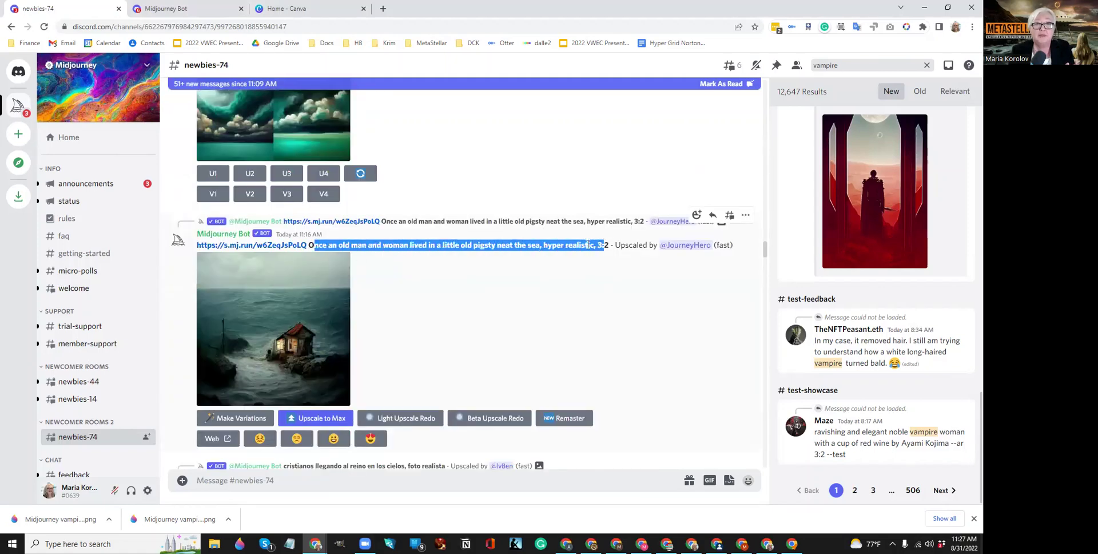
{"action": "scroll", "coordinate": [376, 240], "scroll_direction": "up", "scroll_amount": 4}
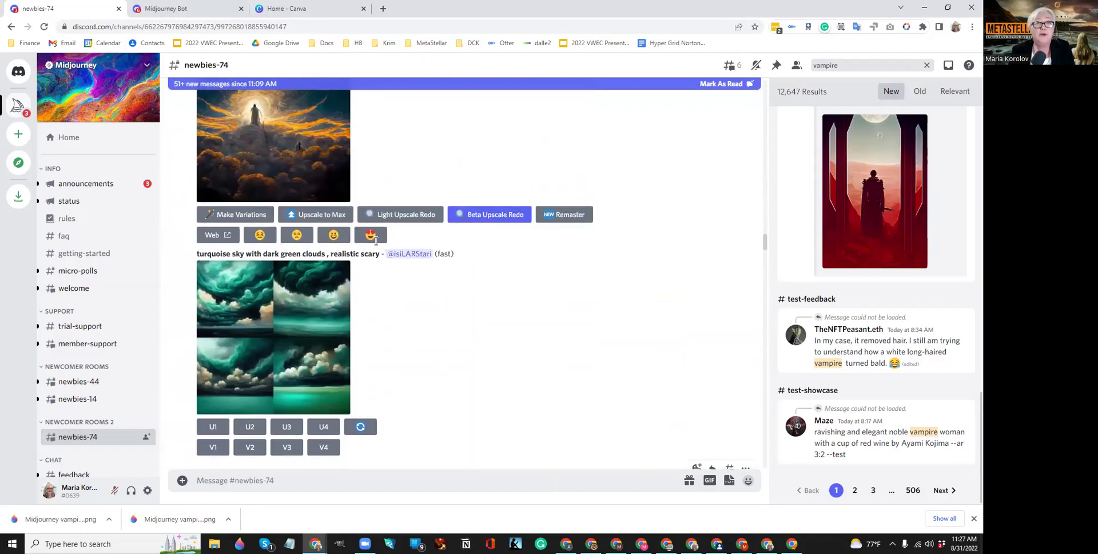
{"action": "scroll", "coordinate": [323, 256], "scroll_direction": "up", "scroll_amount": 5}
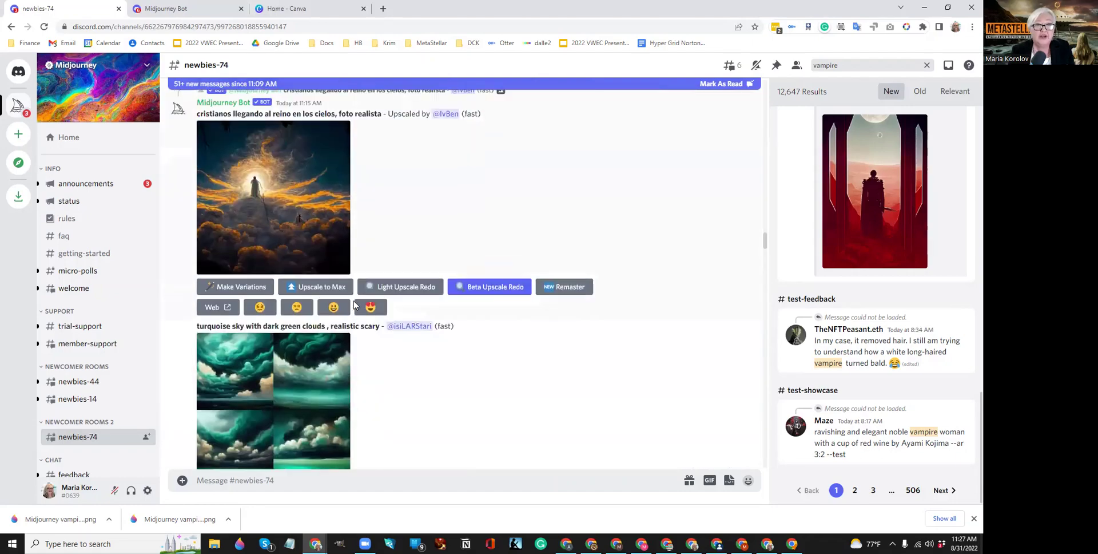
{"action": "scroll", "coordinate": [366, 340], "scroll_direction": "up", "scroll_amount": 10}
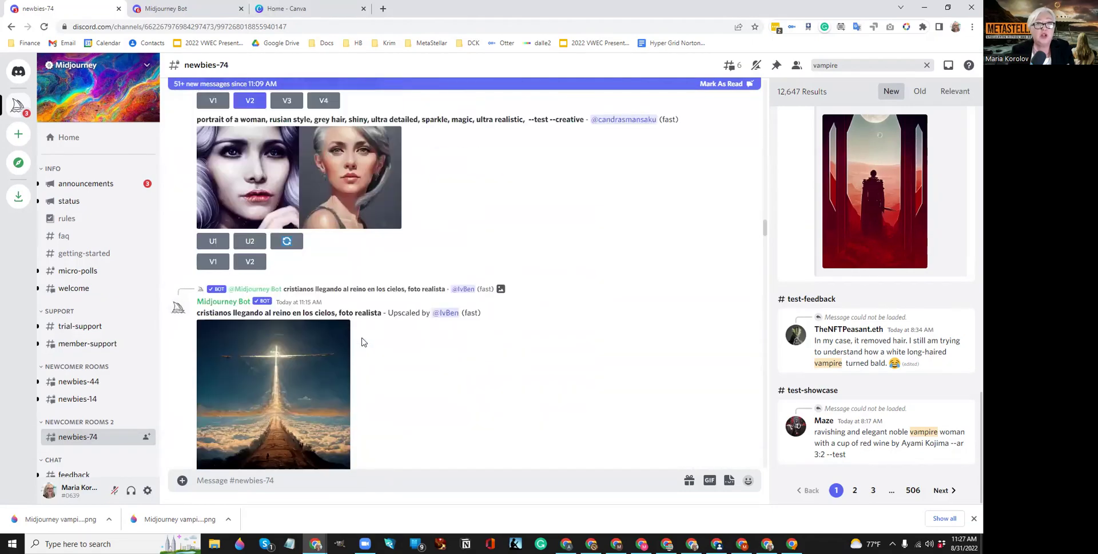
{"action": "scroll", "coordinate": [361, 342], "scroll_direction": "up", "scroll_amount": 10}
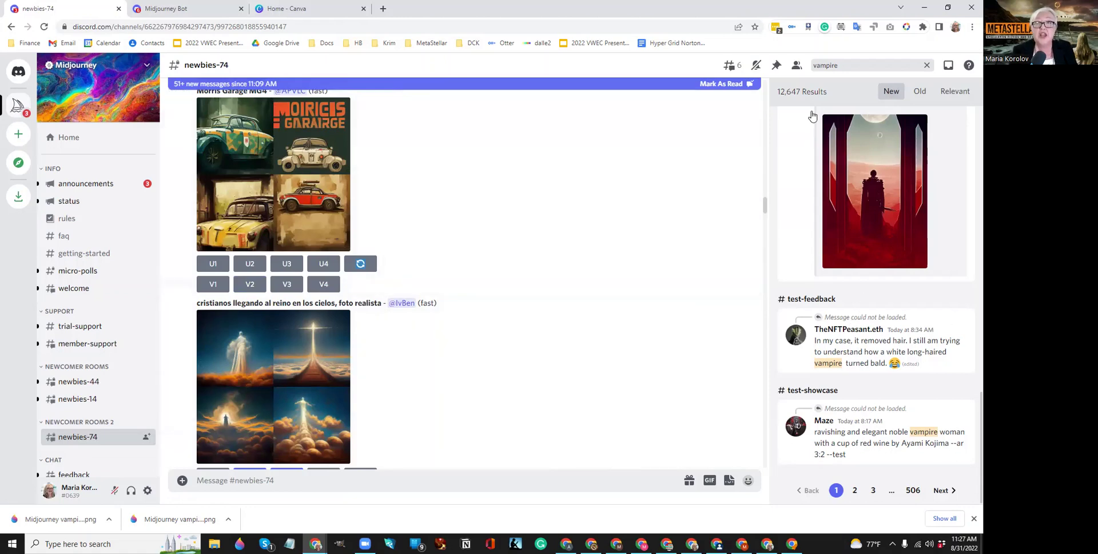
Rerun the 'vampire' search and scroll down to the moonlit sleeping vampire princess grid
{"action": "left_click", "coordinate": [822, 65]}
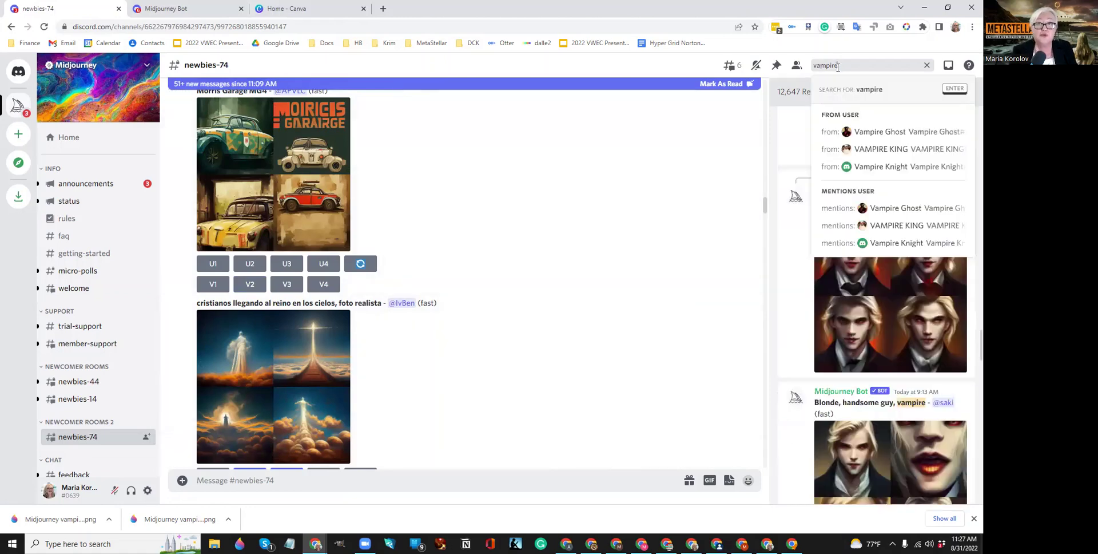
{"action": "key", "text": "Return"}
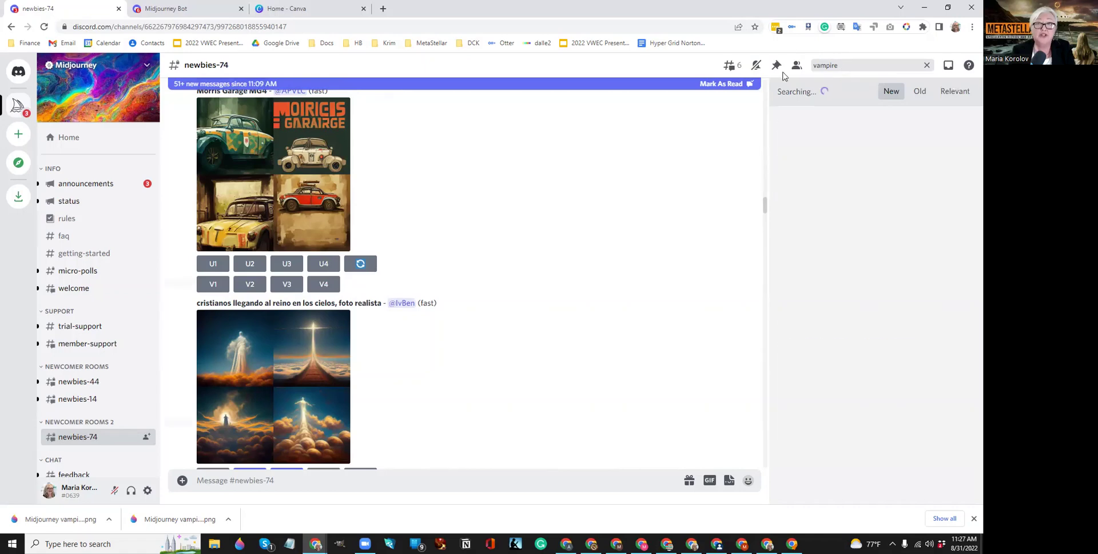
{"action": "scroll", "coordinate": [870, 255], "scroll_direction": "down", "scroll_amount": 3}
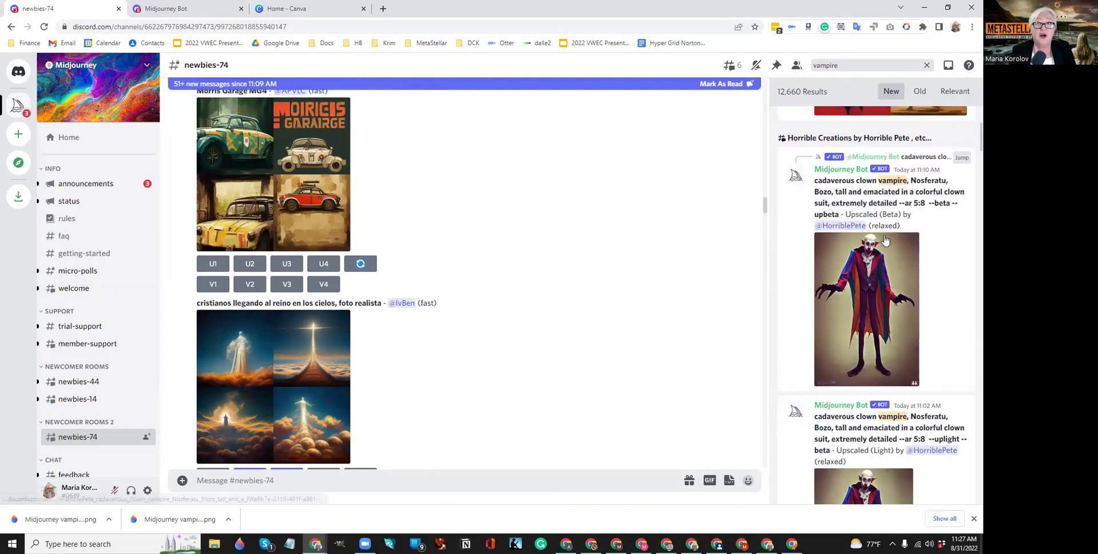
{"action": "scroll", "coordinate": [876, 252], "scroll_direction": "down", "scroll_amount": 3}
{"action": "scroll", "coordinate": [869, 246], "scroll_direction": "down", "scroll_amount": 9}
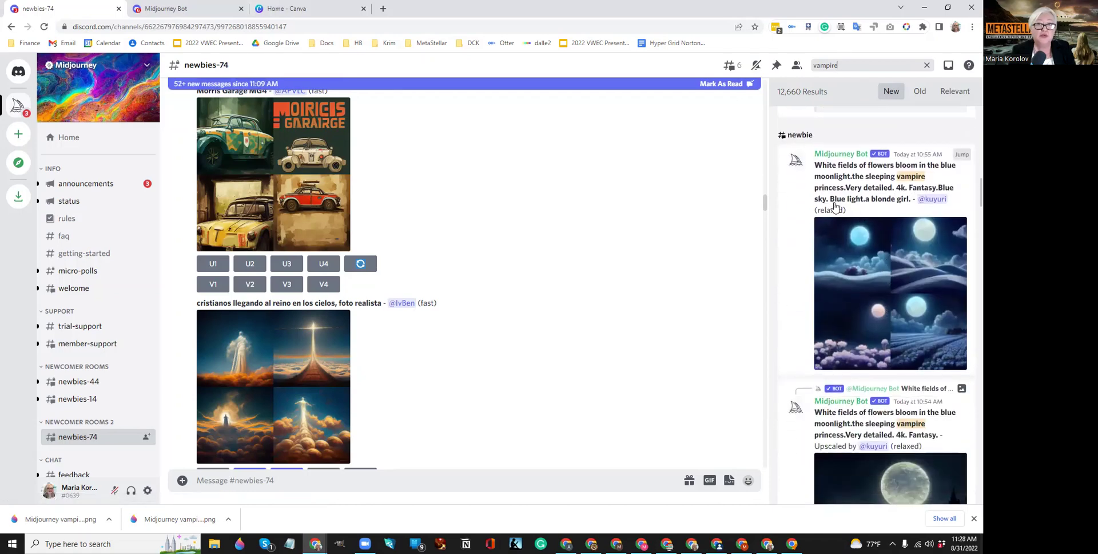
{"action": "scroll", "coordinate": [901, 314], "scroll_direction": "down", "scroll_amount": 6}
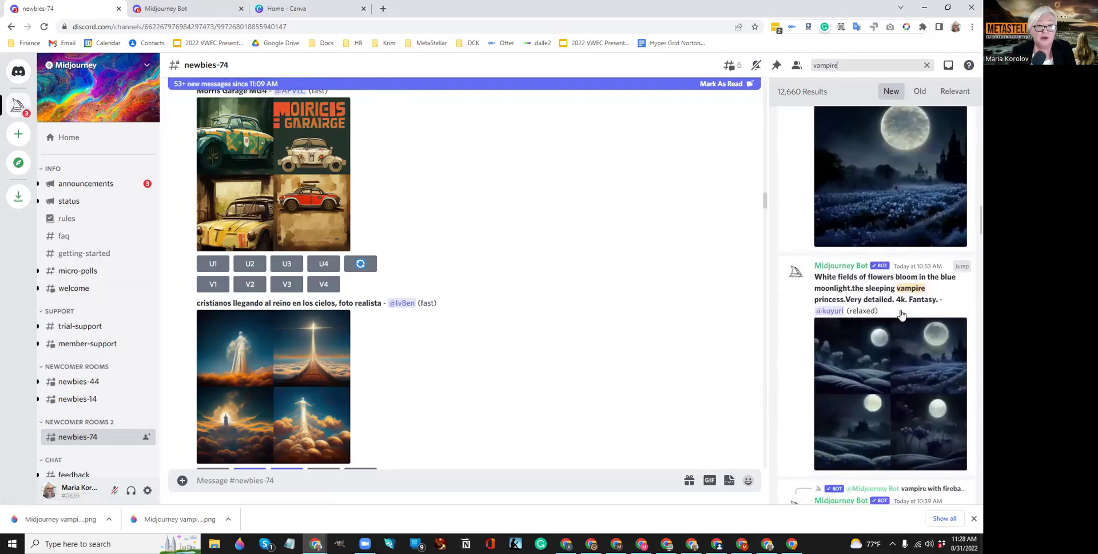
{"action": "scroll", "coordinate": [902, 314], "scroll_direction": "down", "scroll_amount": 2}
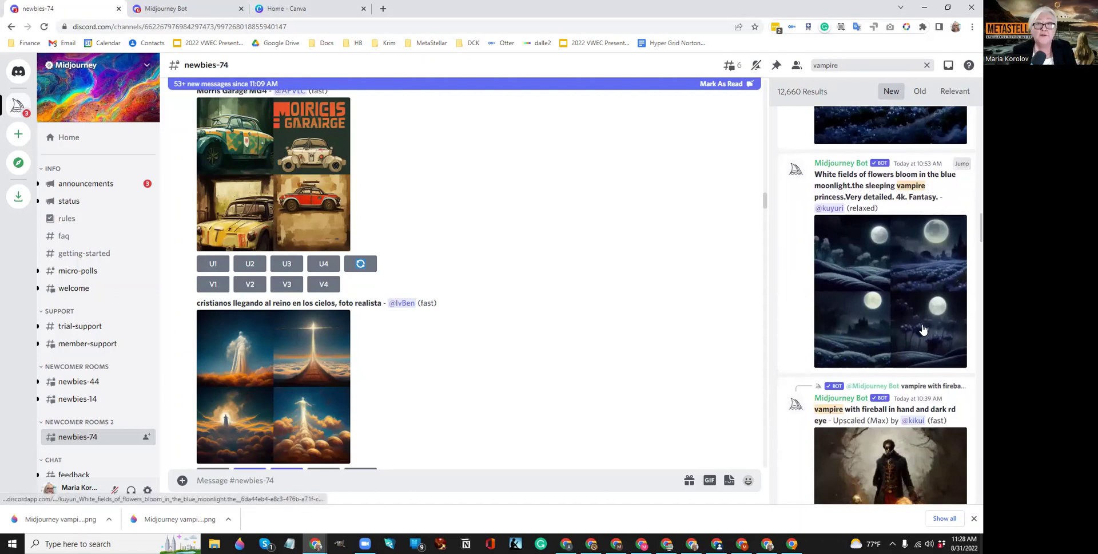
{"action": "scroll", "coordinate": [500, 392], "scroll_direction": "down", "scroll_amount": 2}
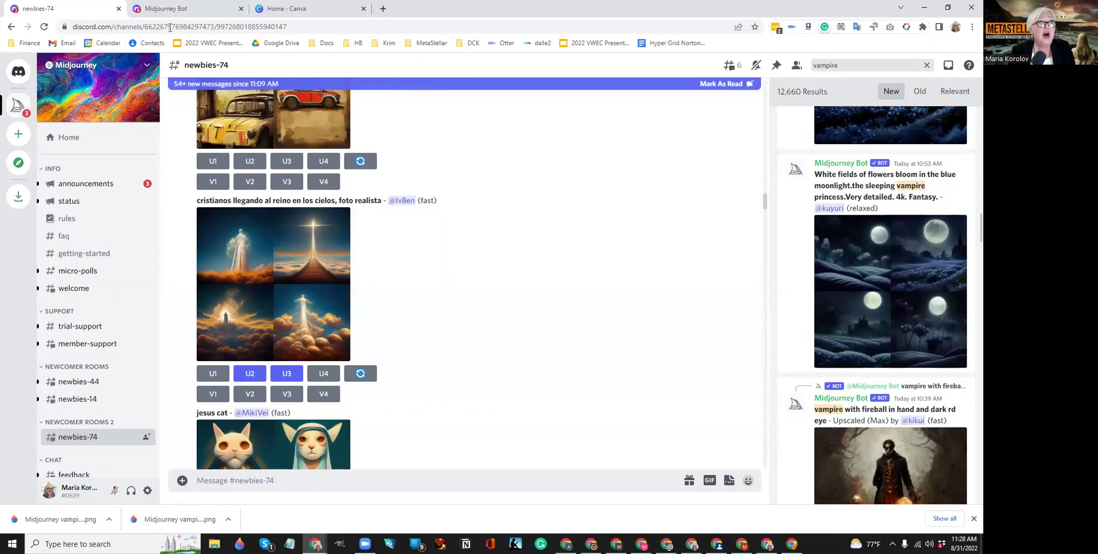
Go to the Midjourney Bot chat's upscaled 'beautiful vampire --ar 2:3' portrait and focus the message box
{"action": "left_click", "coordinate": [186, 11]}
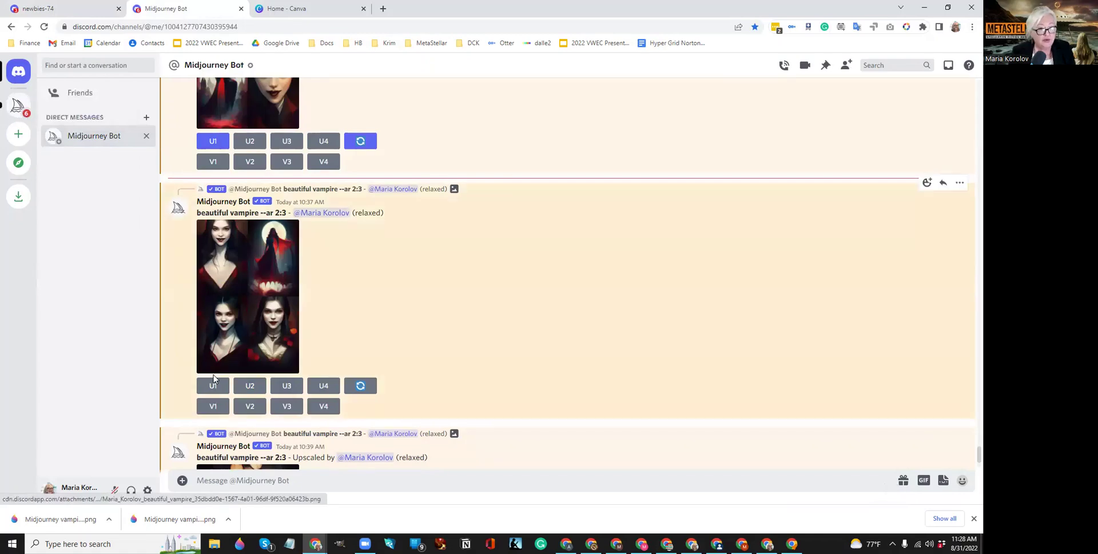
{"action": "scroll", "coordinate": [278, 338], "scroll_direction": "down", "scroll_amount": 2}
{"action": "scroll", "coordinate": [278, 339], "scroll_direction": "down", "scroll_amount": 2}
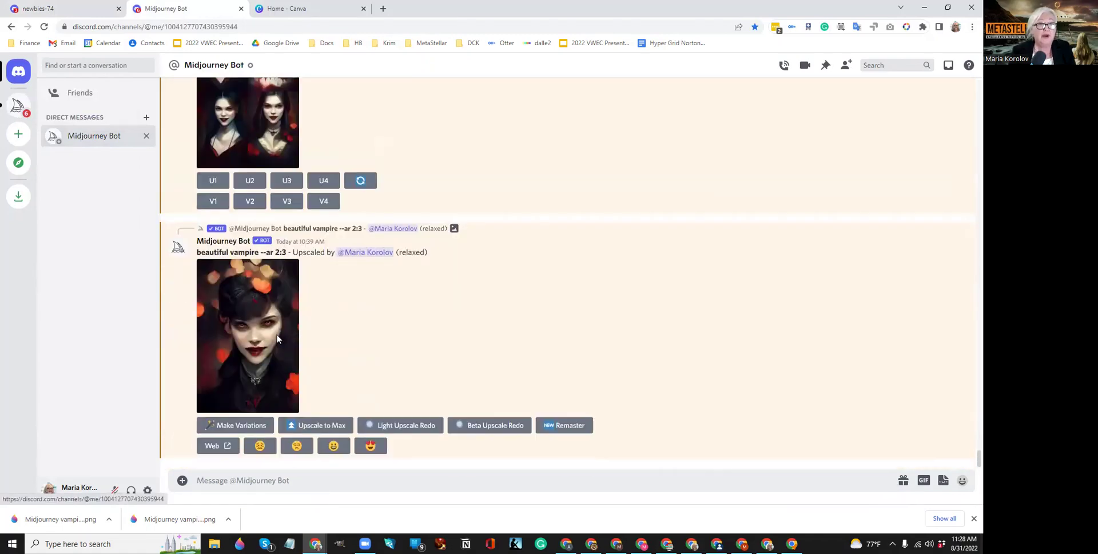
{"action": "scroll", "coordinate": [278, 338], "scroll_direction": "up", "scroll_amount": 8}
{"action": "scroll", "coordinate": [278, 339], "scroll_direction": "down", "scroll_amount": 7}
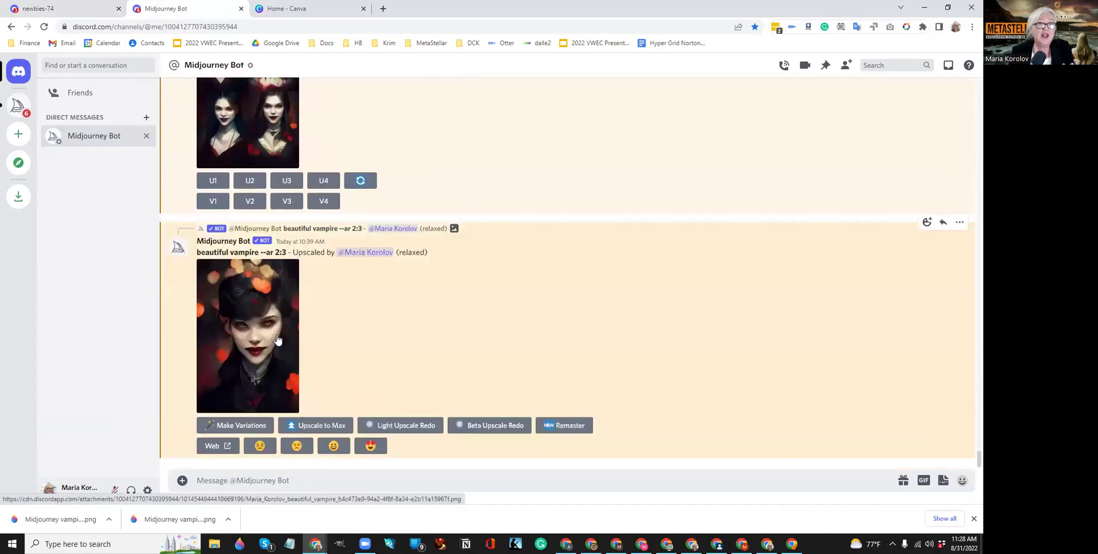
{"action": "left_click", "coordinate": [242, 480]}
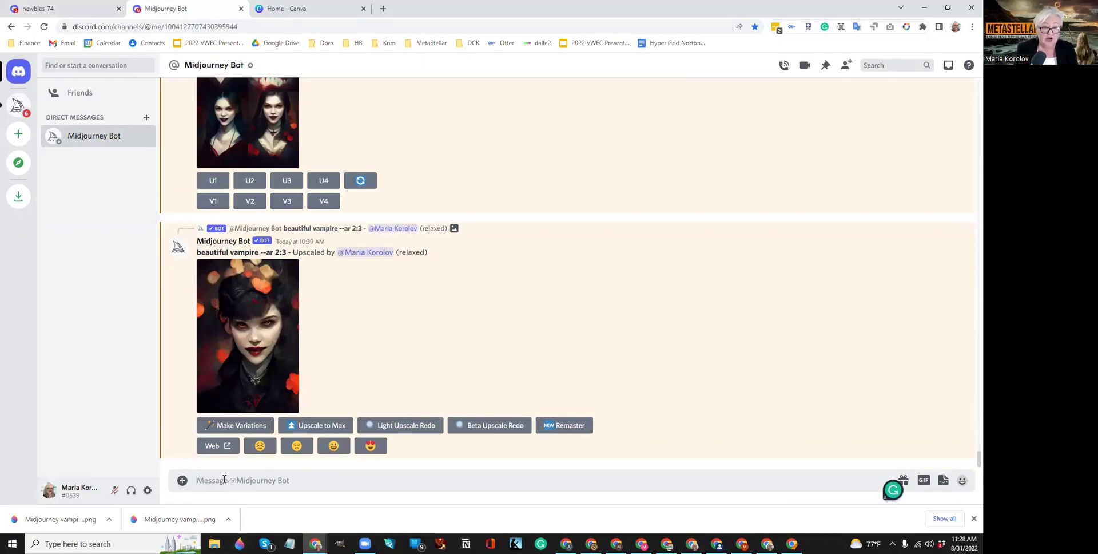
Submit /imagine 'beautiful woman vampire fantasy moon-lit sky dark dramatic backlighting --ar 2:3'
{"action": "type", "text": "/imagine"}
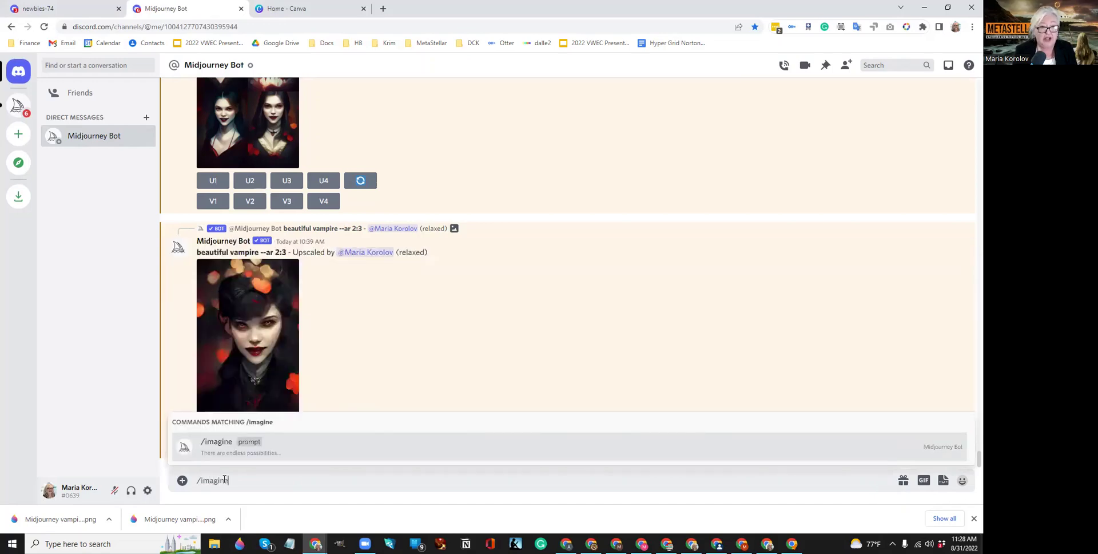
{"action": "key", "text": "Return"}
{"action": "type", "text": "bue"}
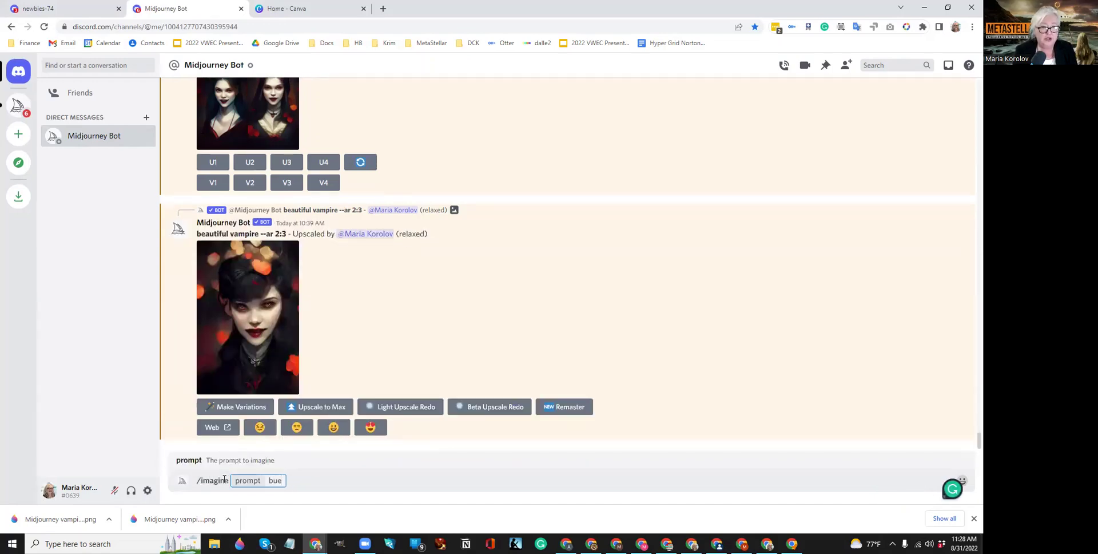
{"action": "type", "text": "autiful woma"}
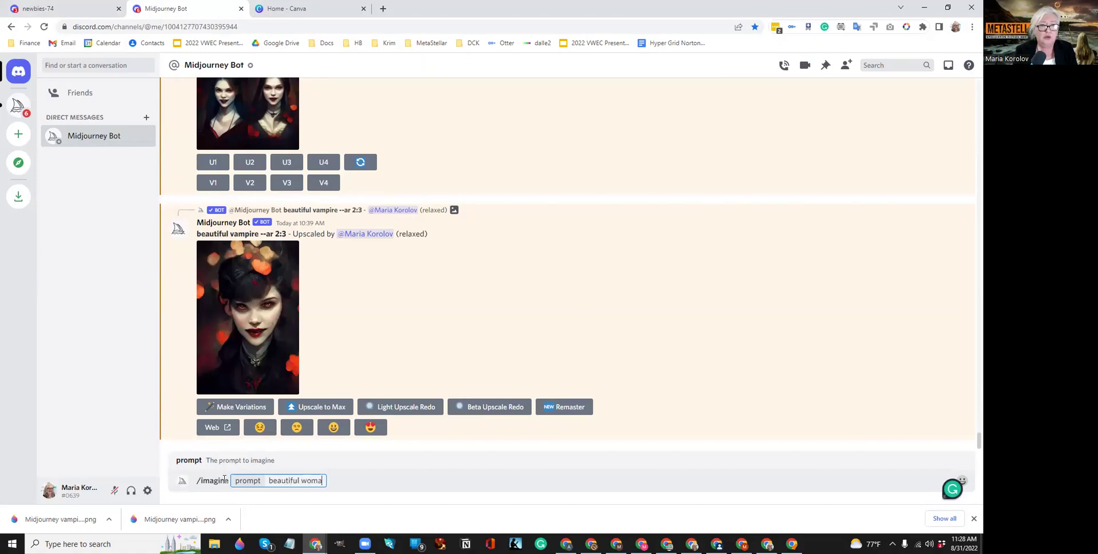
{"action": "type", "text": "n vampire"}
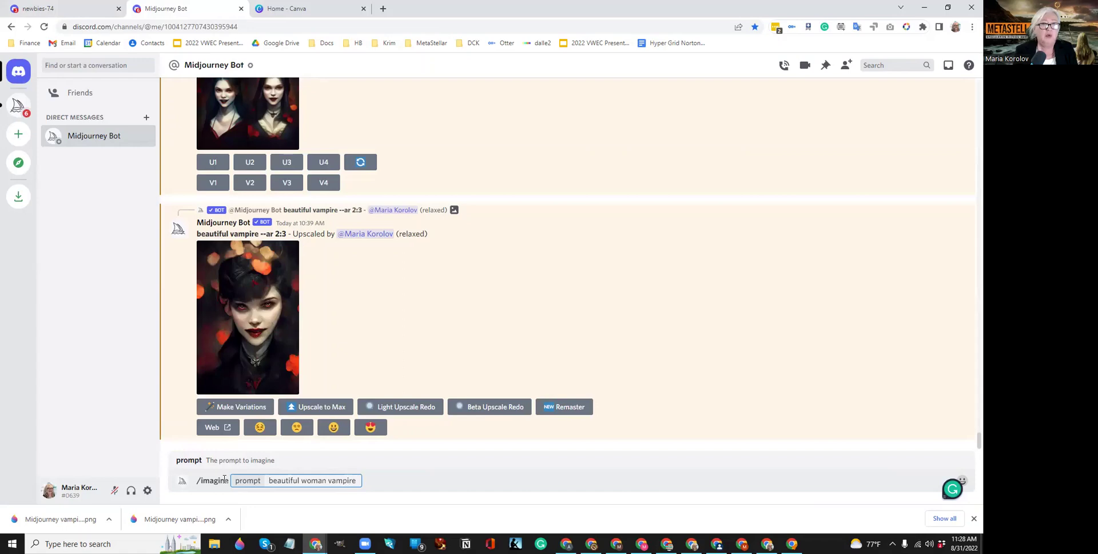
{"action": "type", "text": " fantasy m"}
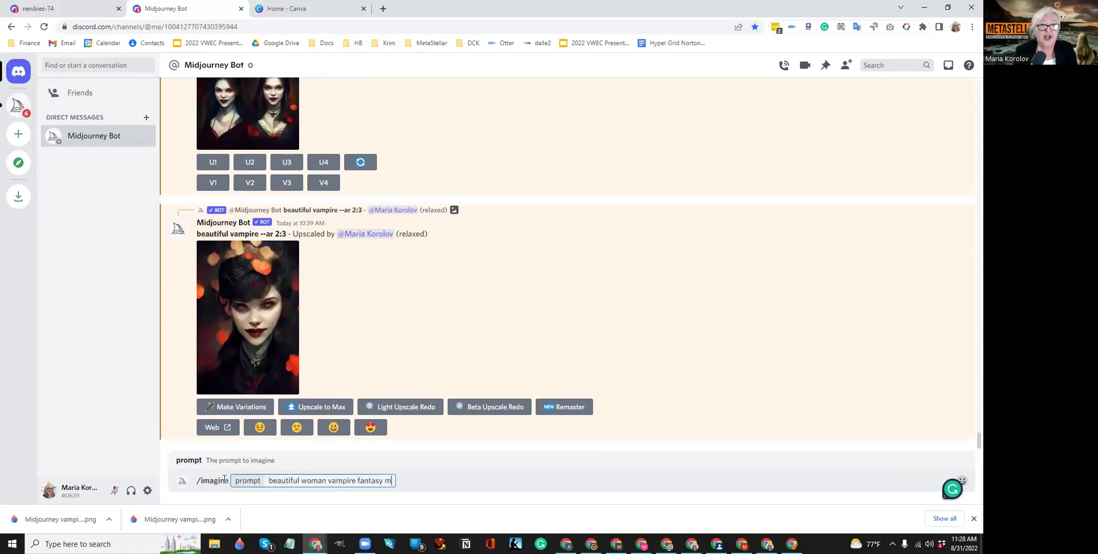
{"action": "type", "text": "oon-lit sky dark and"}
{"action": "key", "text": "BackSpace"}
{"action": "key", "text": "BackSpace"}
{"action": "key", "text": "BackSpace"}
{"action": "key", "text": "BackSpace"}
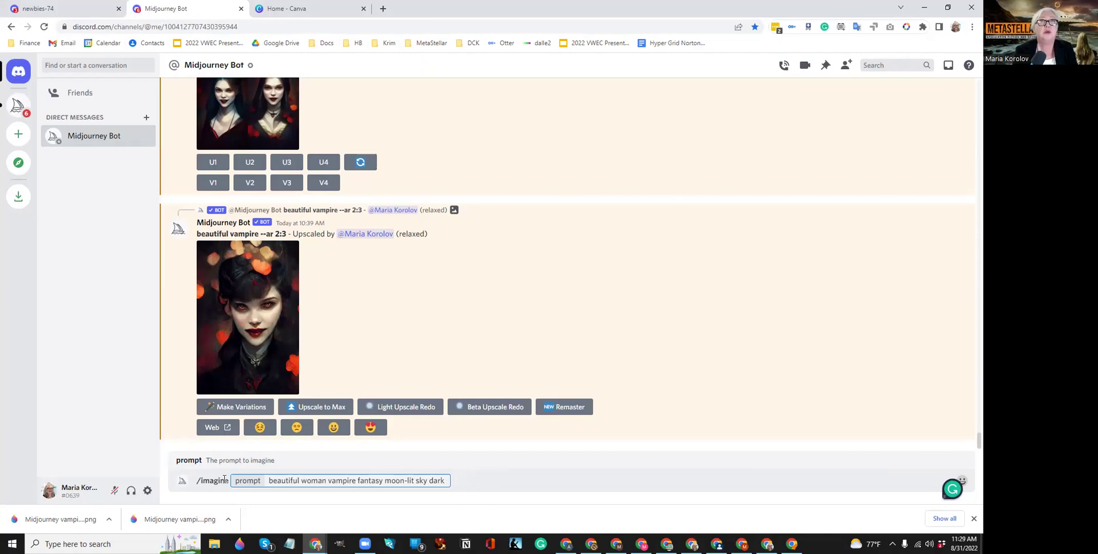
{"action": "type", "text": "dramatic backlighting"}
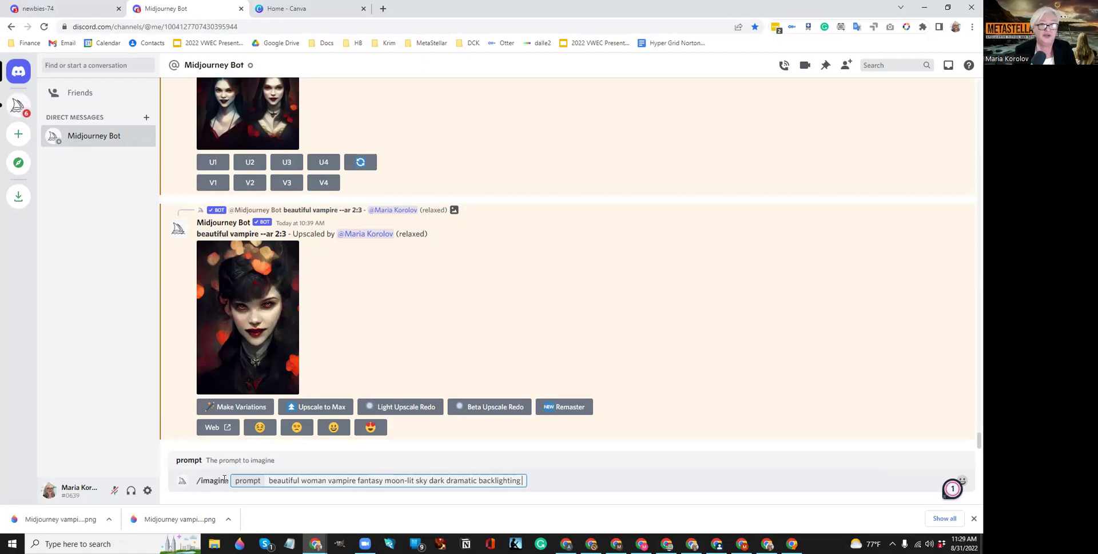
{"action": "type", "text": "--ar 2"}
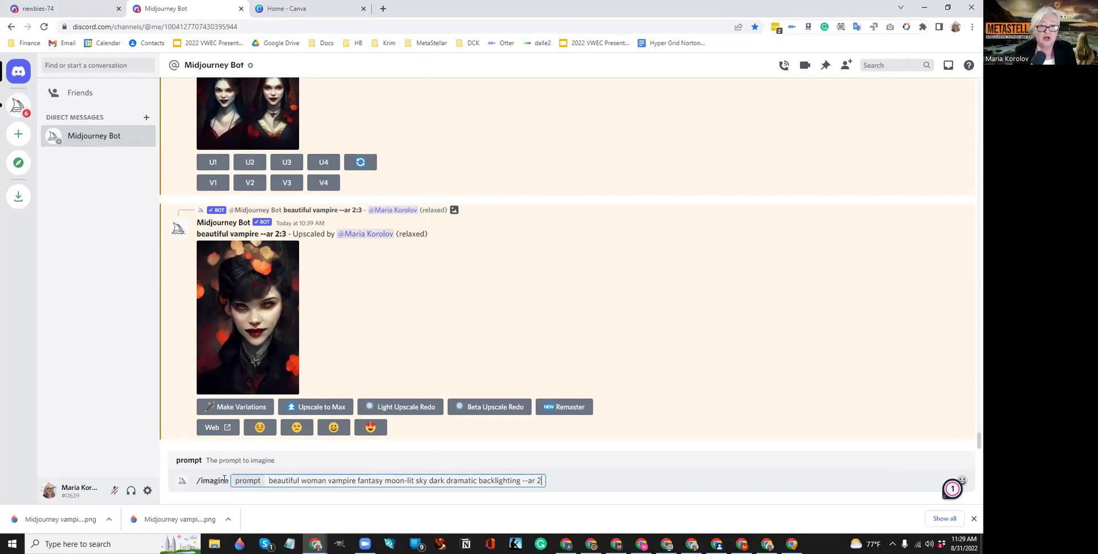
{"action": "type", "text": ":3"}
{"action": "key", "text": "Return"}
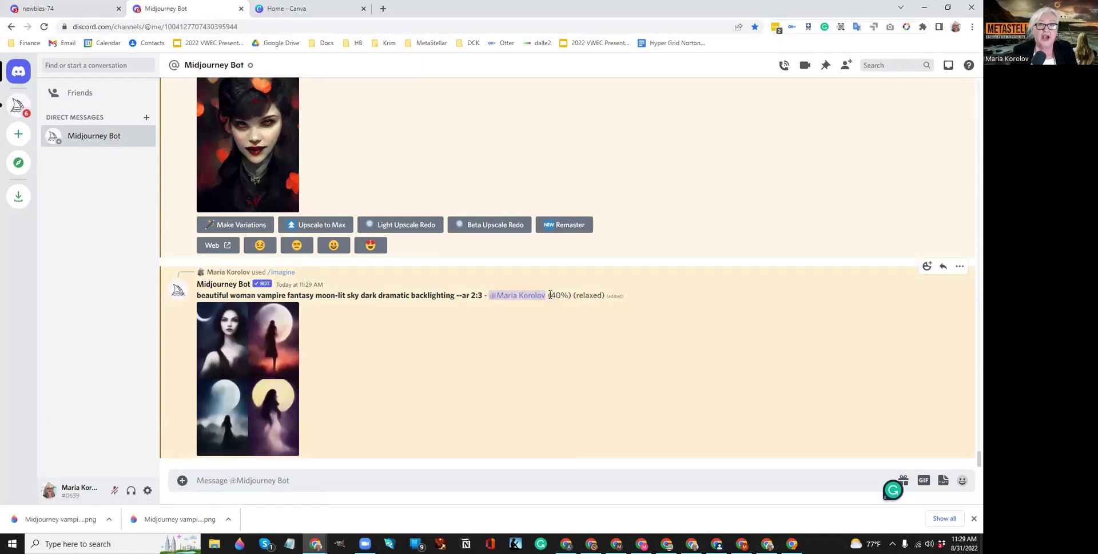
While the grid renders, highlight and then clear the progress percentage
{"action": "left_click_drag", "start_coordinate": [551, 297], "coordinate": [565, 298]}
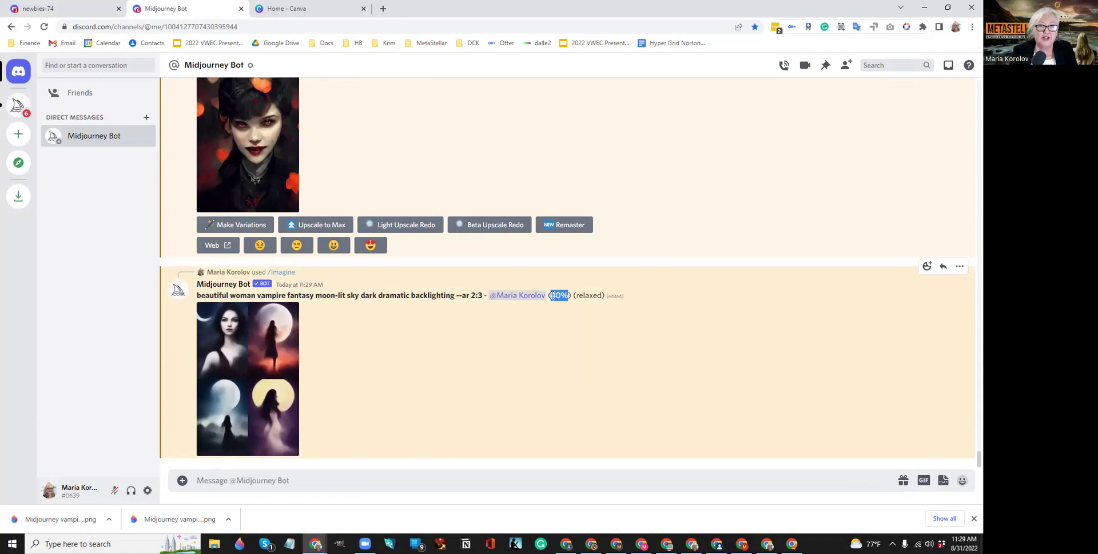
{"action": "left_click", "coordinate": [558, 296]}
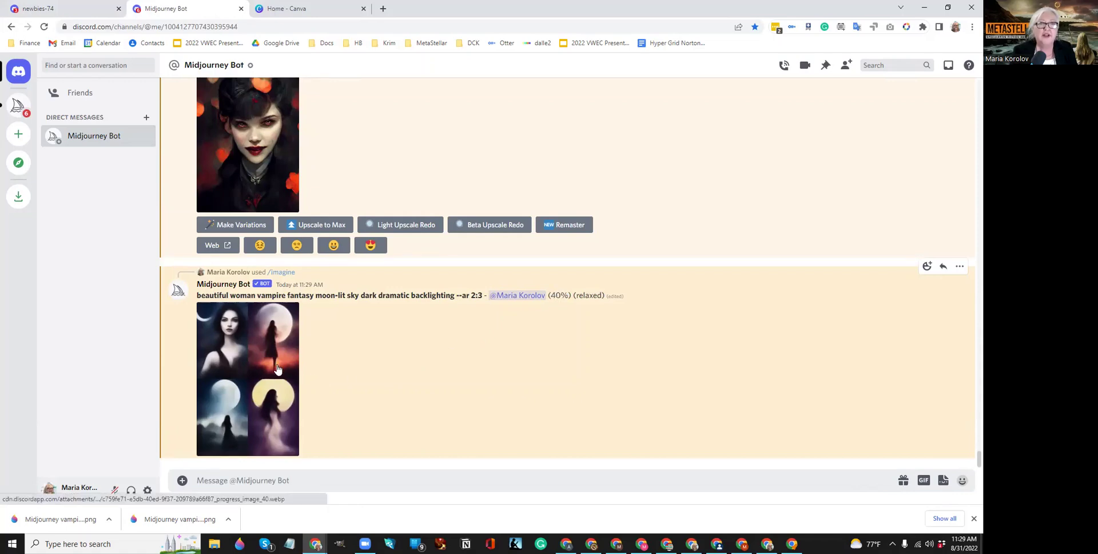
From Canva home, create a custom-size design of 1600 × 2400 px
{"action": "left_click", "coordinate": [315, 11]}
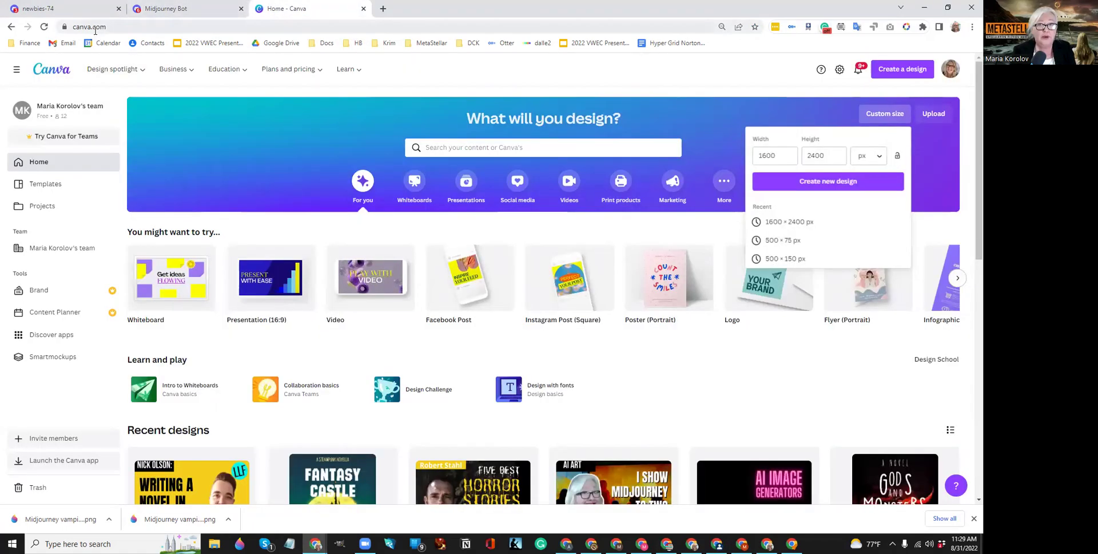
{"action": "left_click", "coordinate": [778, 155]}
{"action": "left_click", "coordinate": [918, 160]}
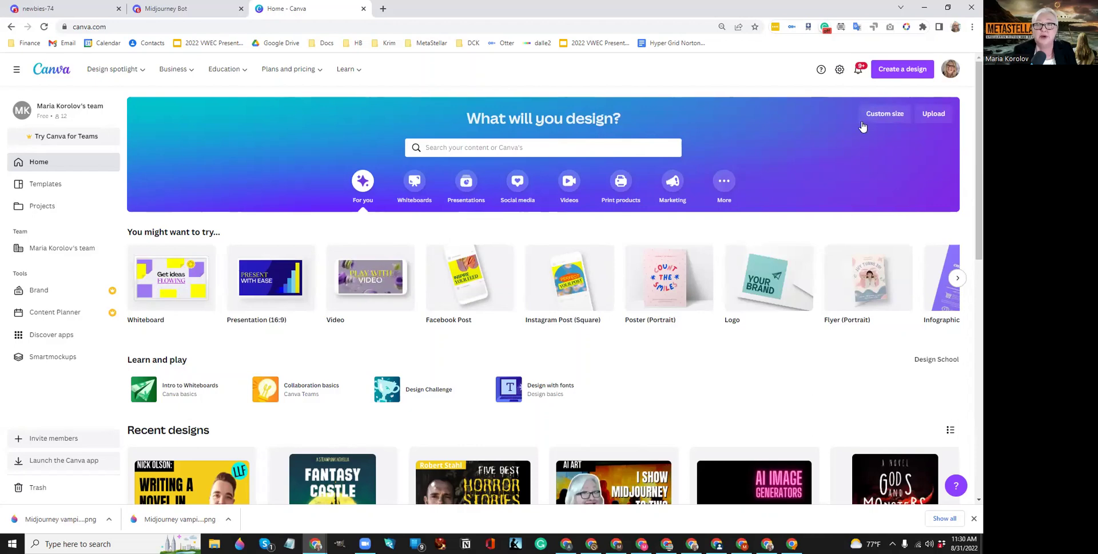
{"action": "left_click", "coordinate": [884, 115]}
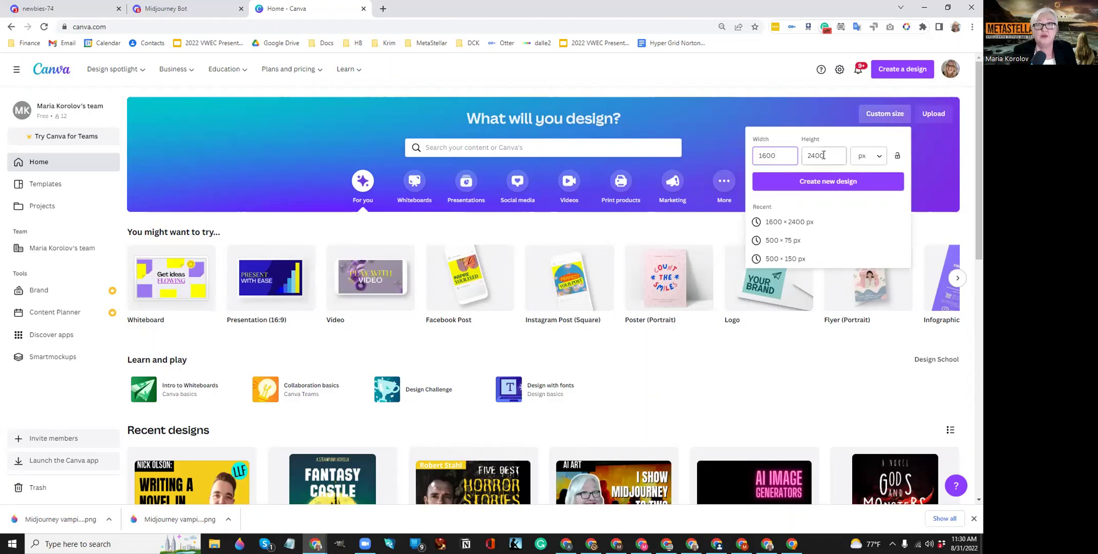
{"action": "left_click", "coordinate": [834, 182]}
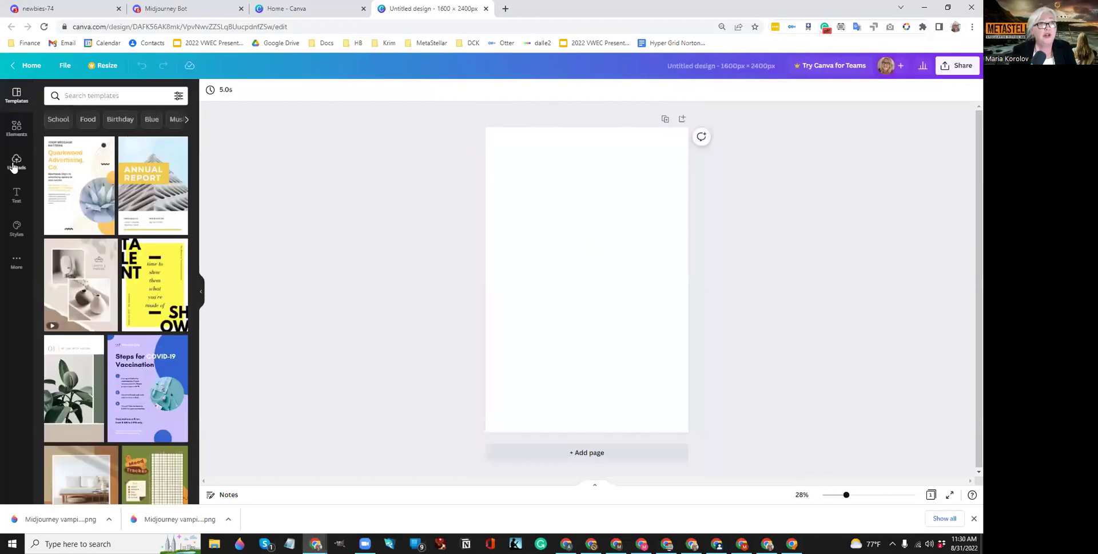
Add a heading reading 'Vampire Love' to the page
{"action": "left_click", "coordinate": [17, 196]}
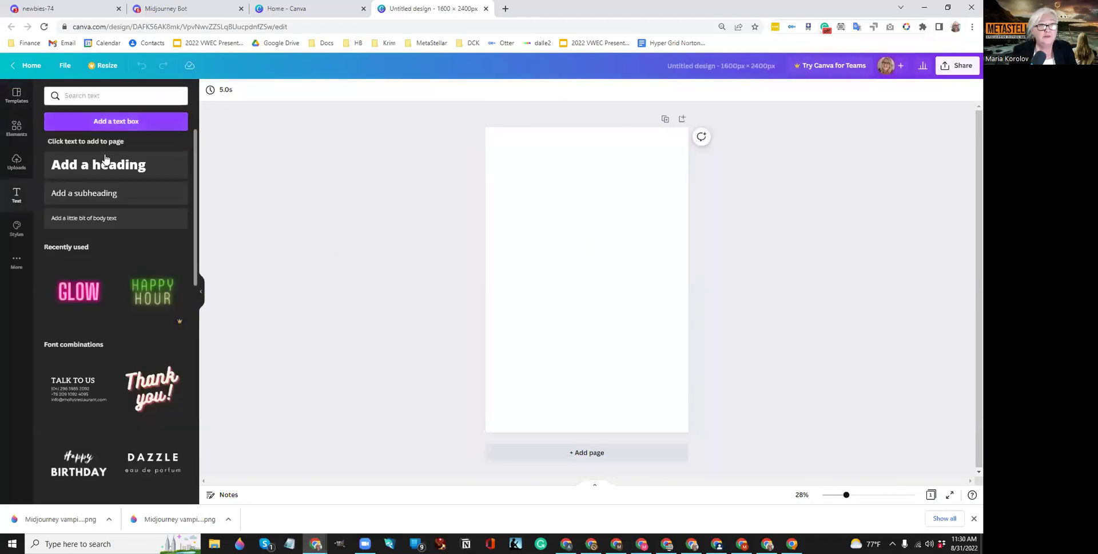
{"action": "left_click", "coordinate": [98, 165]}
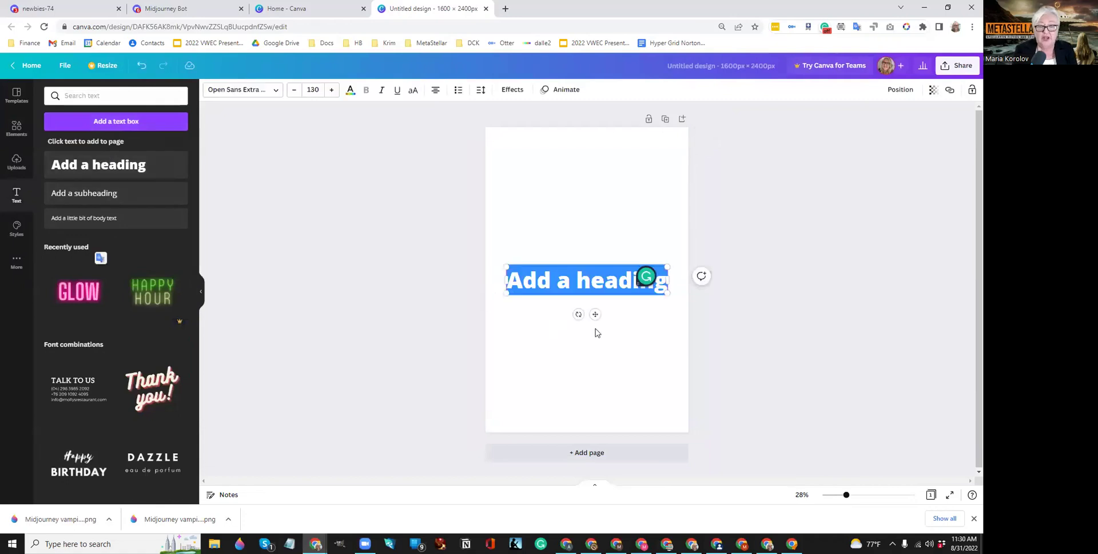
{"action": "type", "text": "Vampire"}
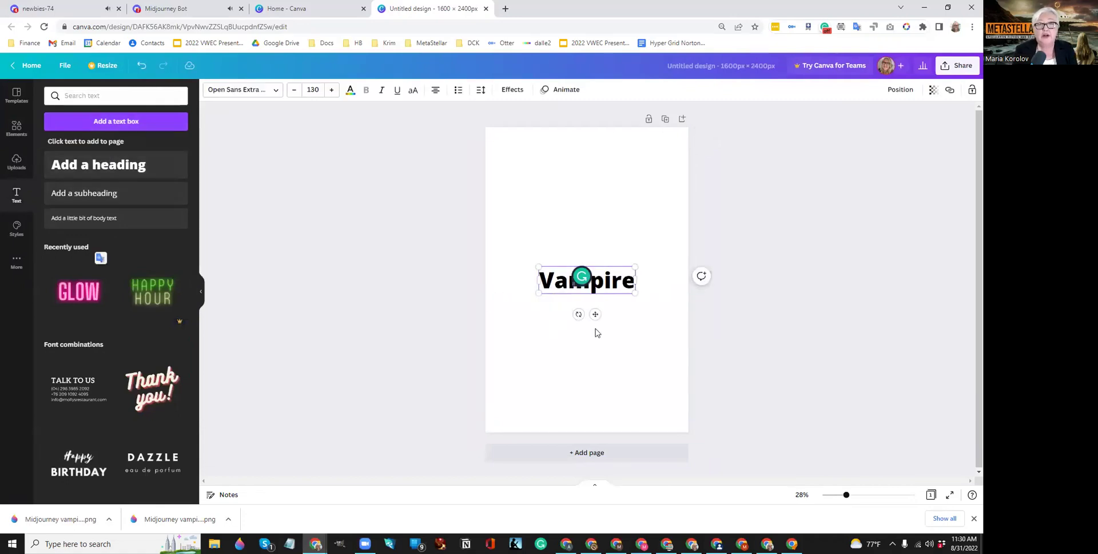
{"action": "type", "text": " Love"}
{"action": "key", "text": "Return"}
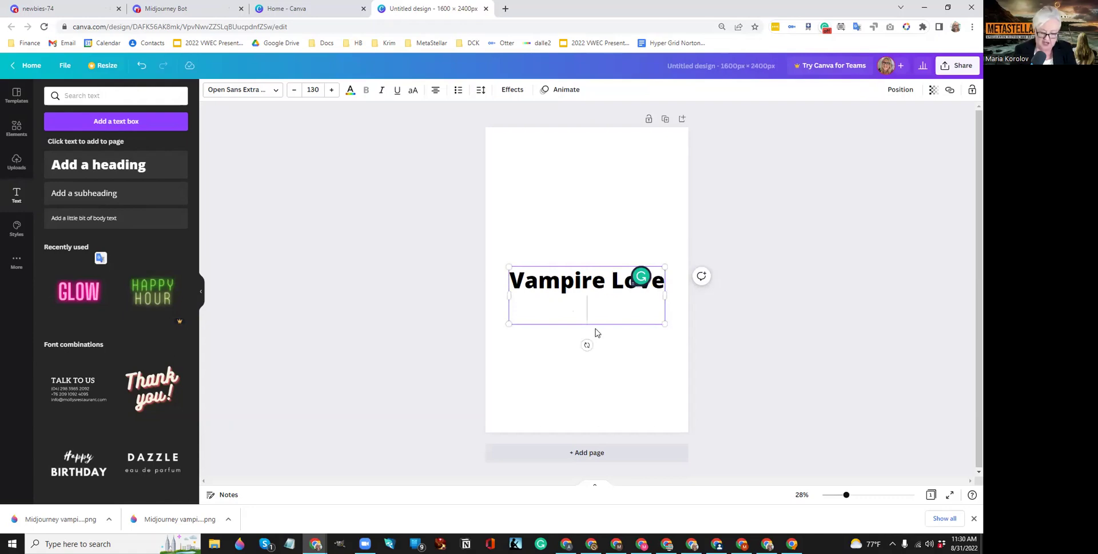
{"action": "key", "text": "BackSpace"}
{"action": "key", "text": "Escape"}
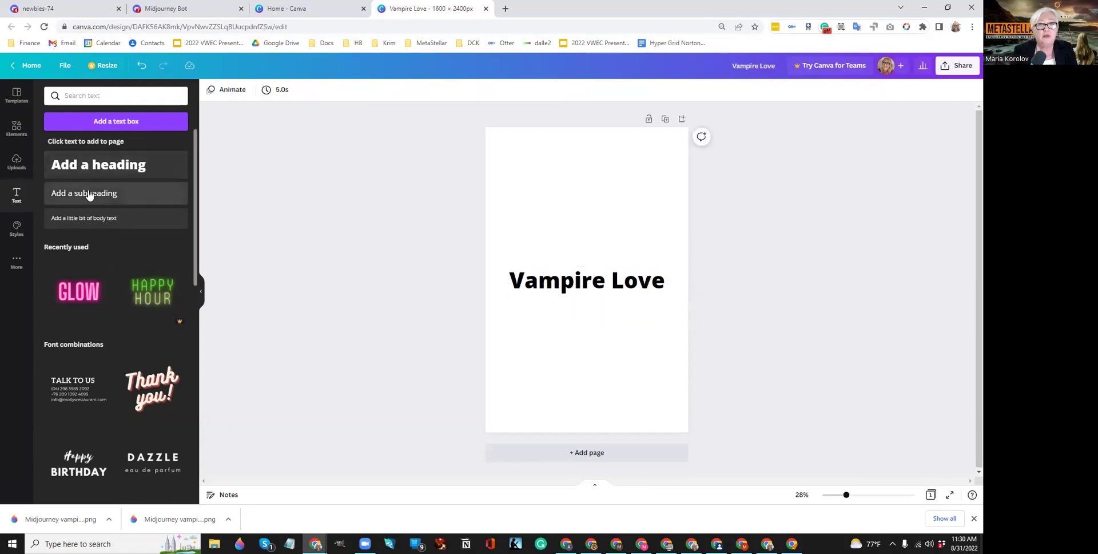
Add a subheading near the bottom of the page containing the author name
{"action": "left_click", "coordinate": [86, 194]}
{"action": "left_click_drag", "start_coordinate": [588, 267], "coordinate": [572, 379]}
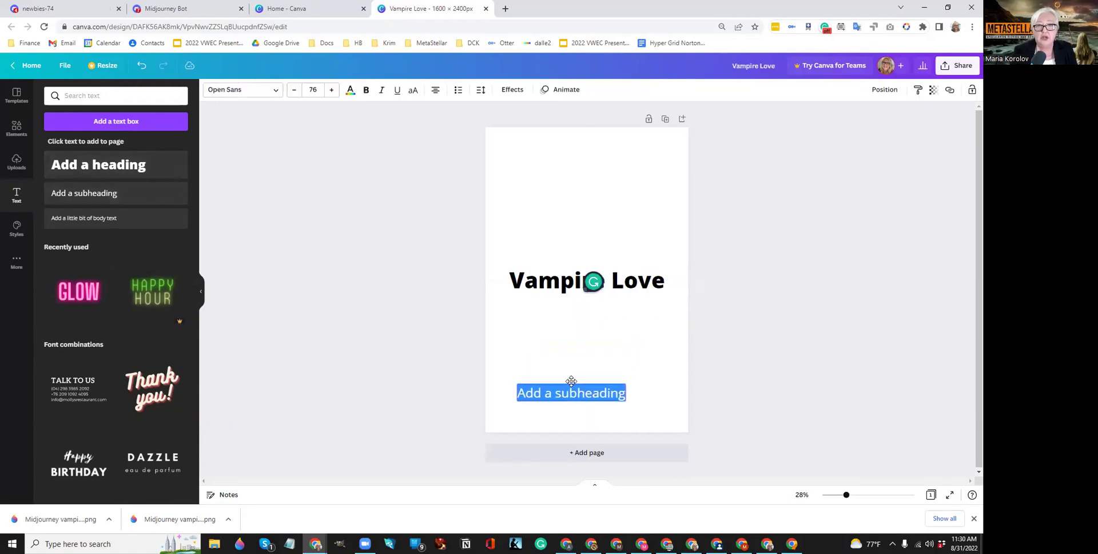
{"action": "double_click", "coordinate": [574, 393]}
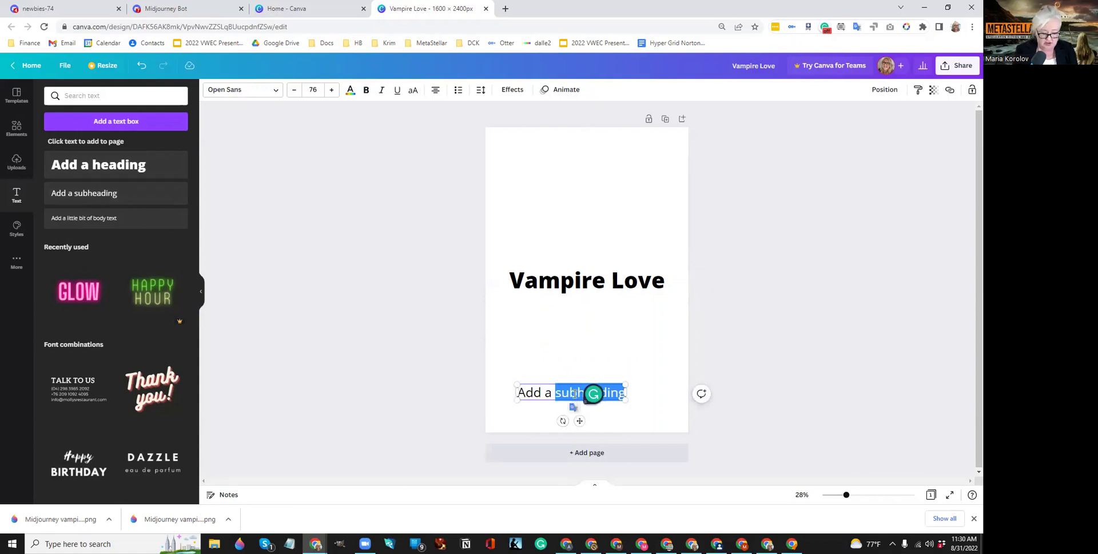
{"action": "triple_click", "coordinate": [575, 394]}
{"action": "type", "text": "Indie Writer"}
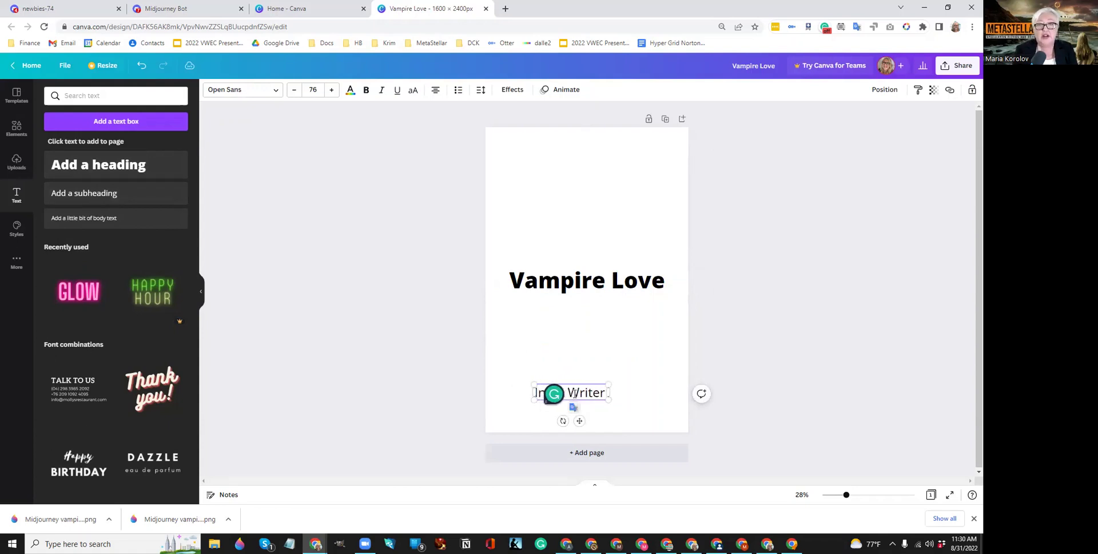
{"action": "type", "text": " Jones"}
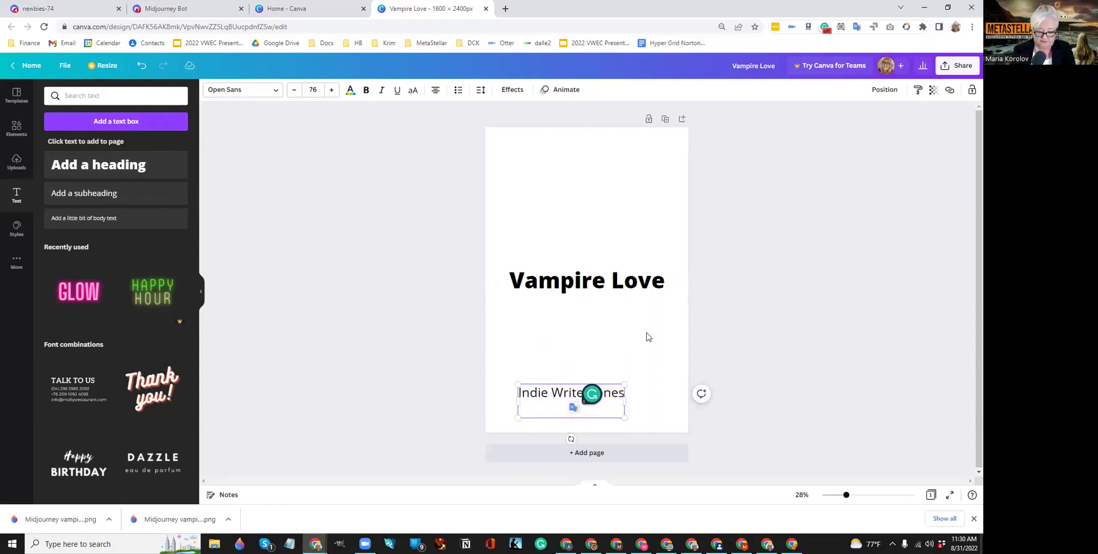
{"action": "left_click", "coordinate": [645, 327]}
Move the title near the top and centre the author line below
{"action": "left_click", "coordinate": [588, 282]}
{"action": "left_click_drag", "start_coordinate": [588, 283], "coordinate": [580, 168]}
{"action": "left_click_drag", "start_coordinate": [596, 408], "coordinate": [604, 421]}
Enlarge the title onto two centred lines and set it in Alex Brush
{"action": "left_click", "coordinate": [580, 174]}
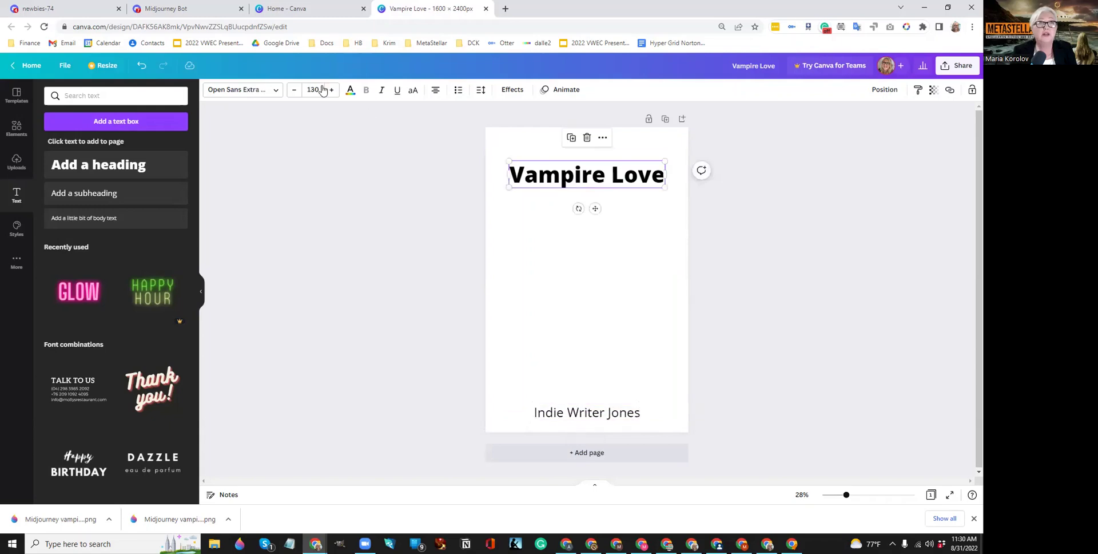
{"action": "left_click", "coordinate": [256, 91]}
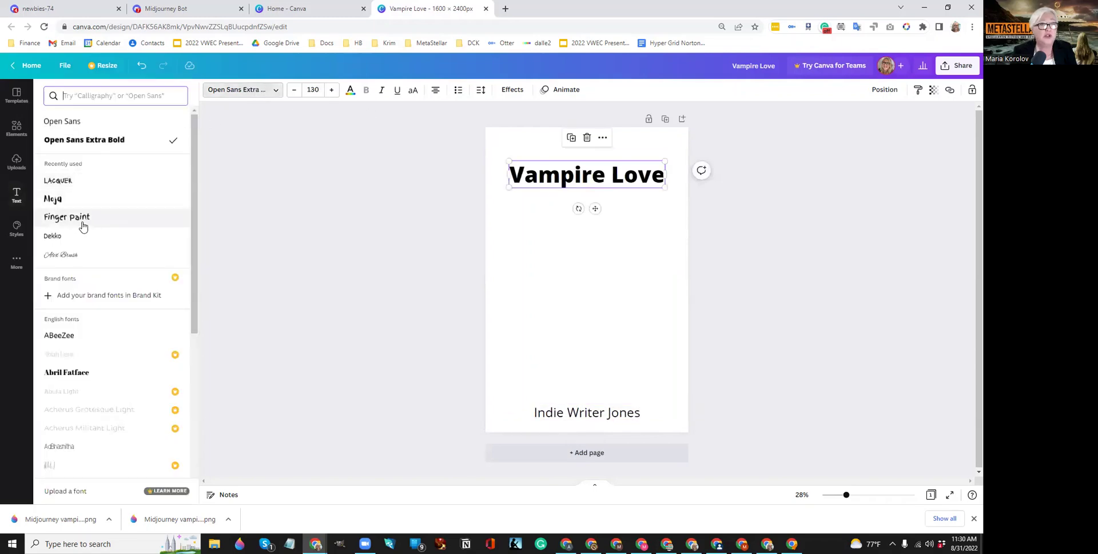
{"action": "left_click", "coordinate": [75, 180]}
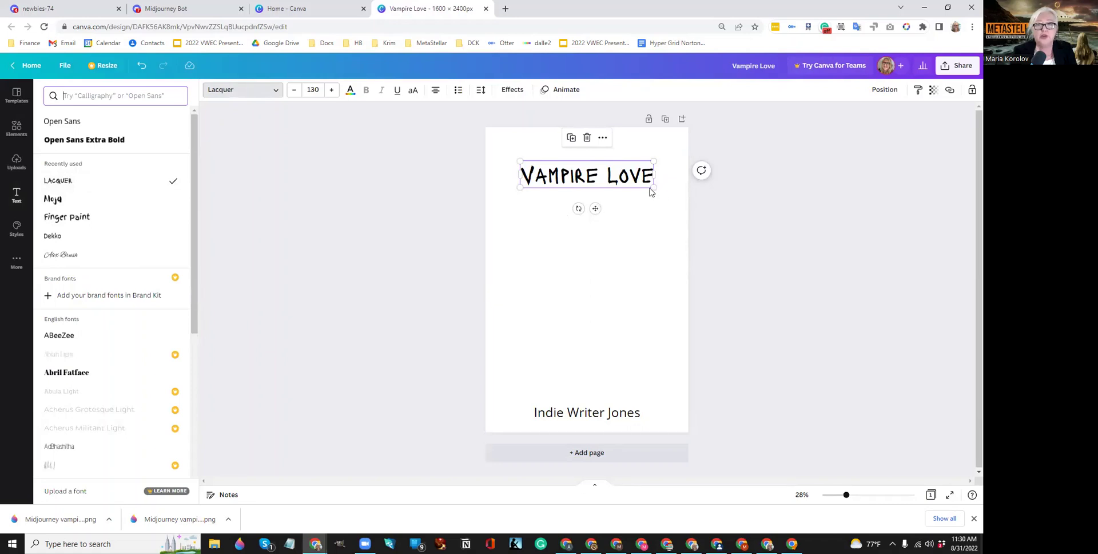
{"action": "left_click_drag", "start_coordinate": [652, 186], "coordinate": [682, 240]}
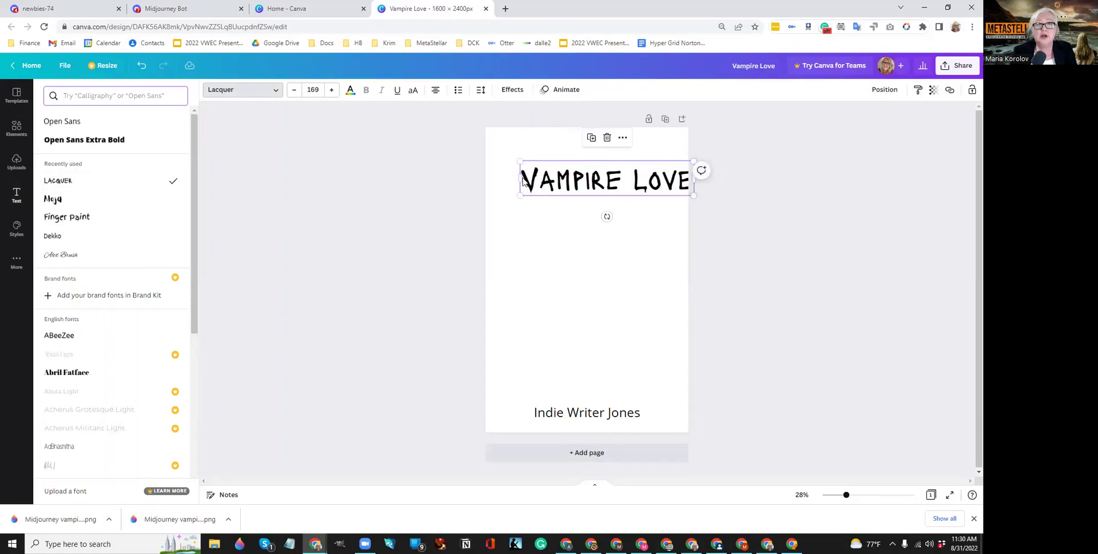
{"action": "left_click_drag", "start_coordinate": [518, 177], "coordinate": [588, 198]}
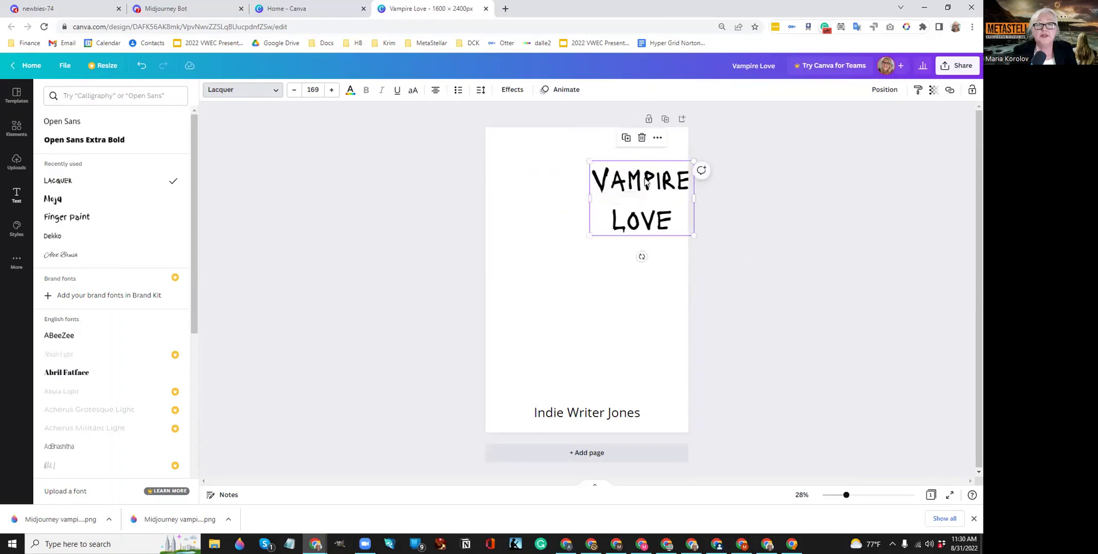
{"action": "left_click_drag", "start_coordinate": [647, 176], "coordinate": [594, 165]}
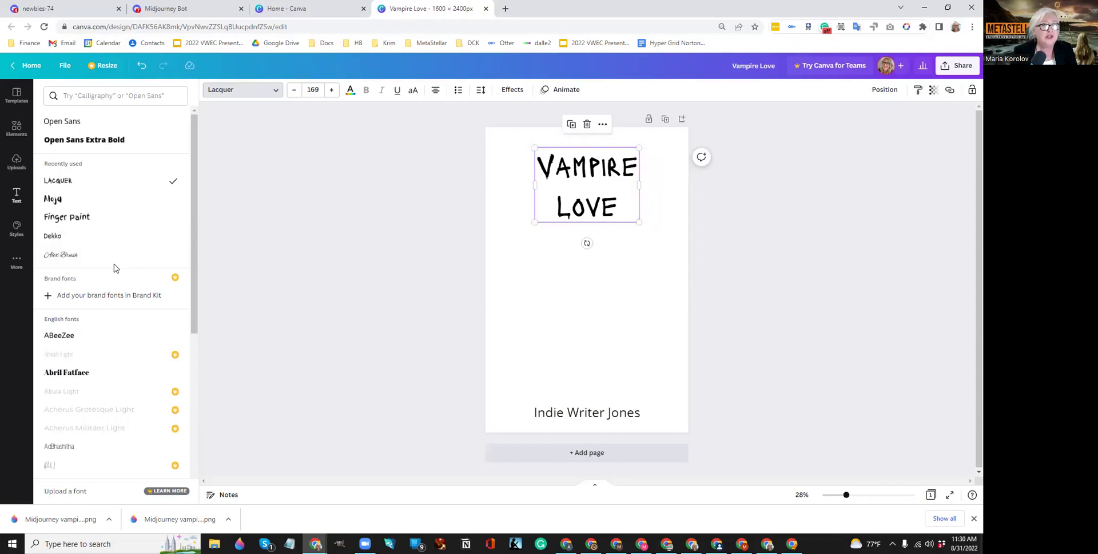
{"action": "left_click", "coordinate": [84, 258]}
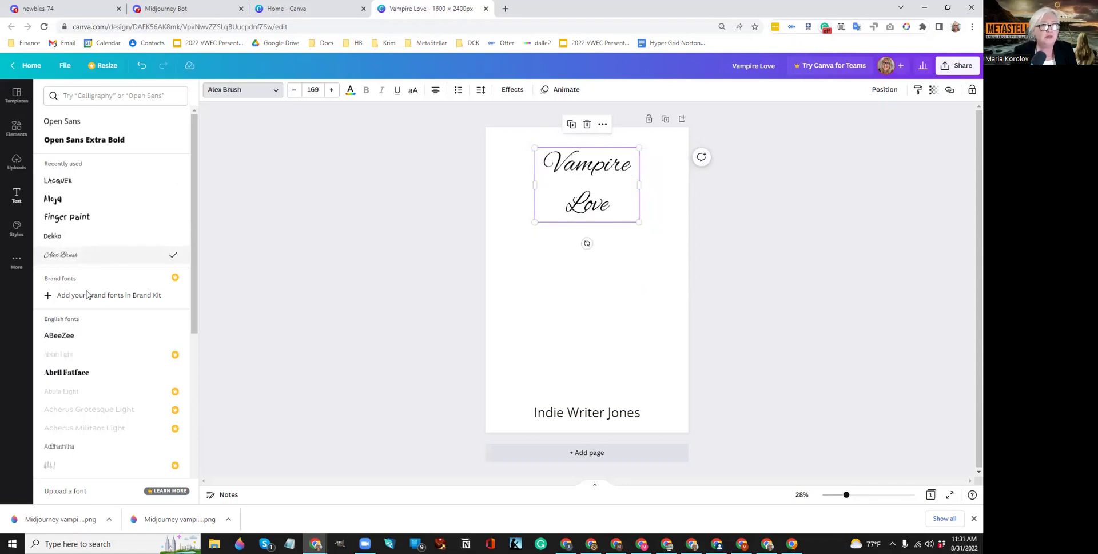
{"action": "scroll", "coordinate": [81, 343], "scroll_direction": "down", "scroll_amount": 1}
Try calligraphy and script fonts on the title, settling on Rakkas
{"action": "scroll", "coordinate": [92, 257], "scroll_direction": "up", "scroll_amount": 1}
{"action": "left_click", "coordinate": [117, 102]}
{"action": "type", "text": "calligraphy"}
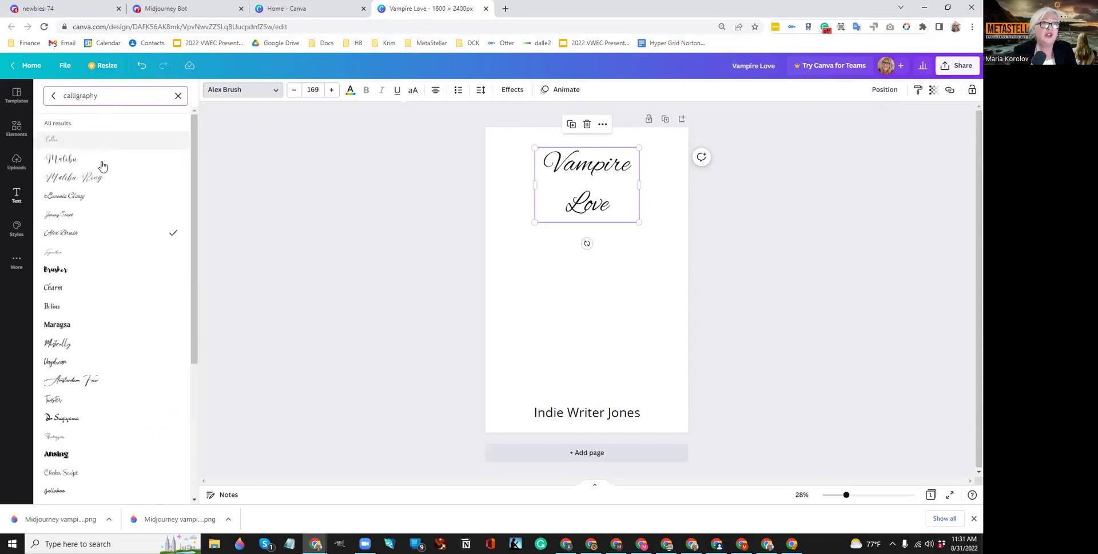
{"action": "left_click", "coordinate": [70, 164]}
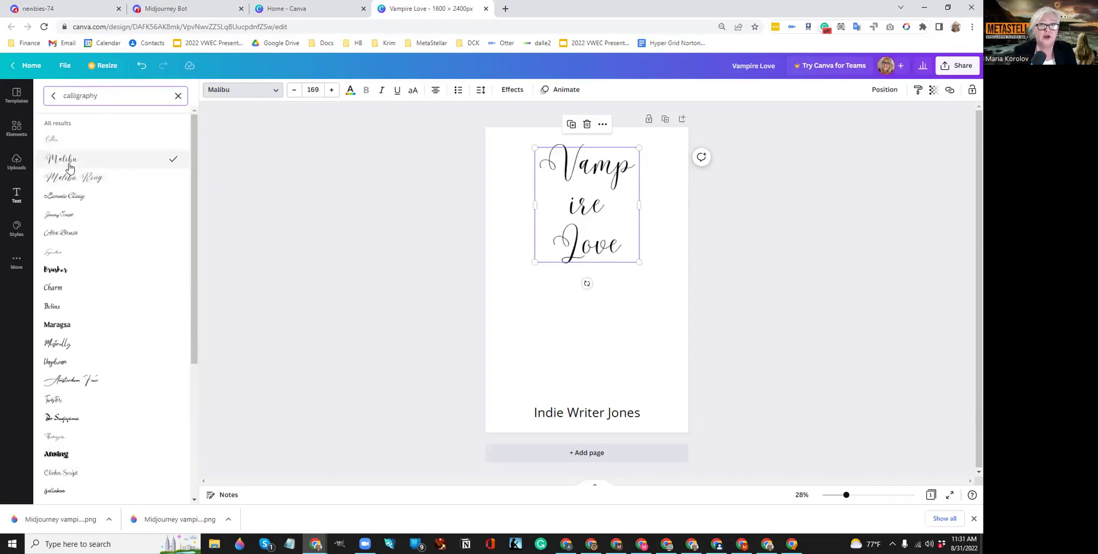
{"action": "left_click", "coordinate": [59, 270]}
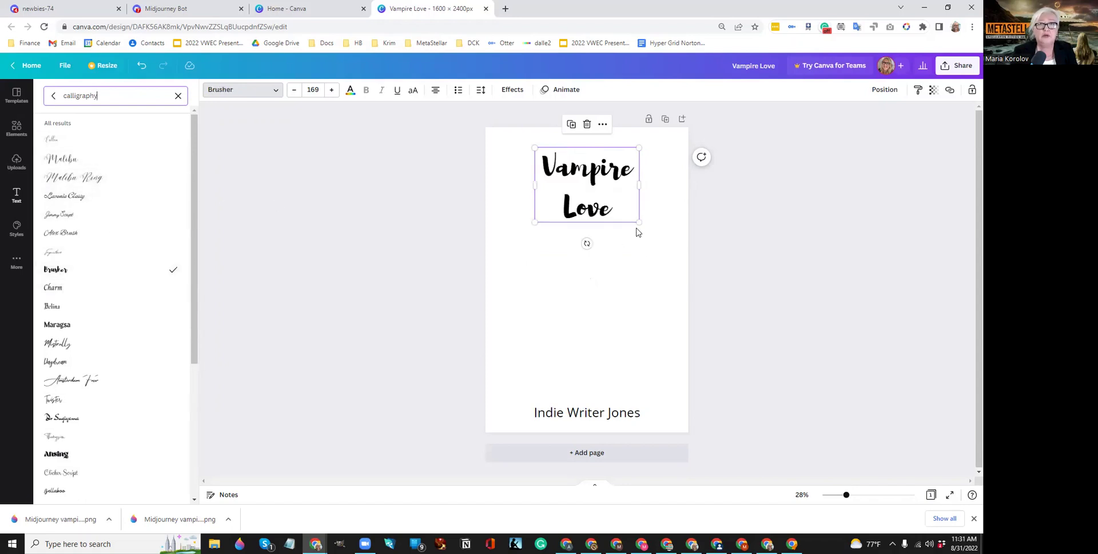
{"action": "left_click", "coordinate": [60, 345]}
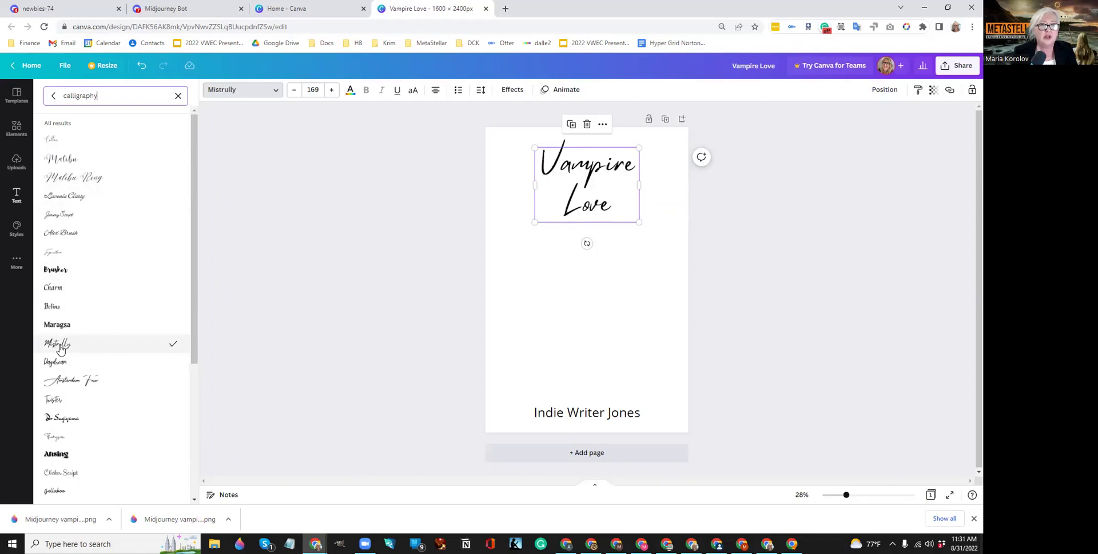
{"action": "left_click", "coordinate": [55, 362]}
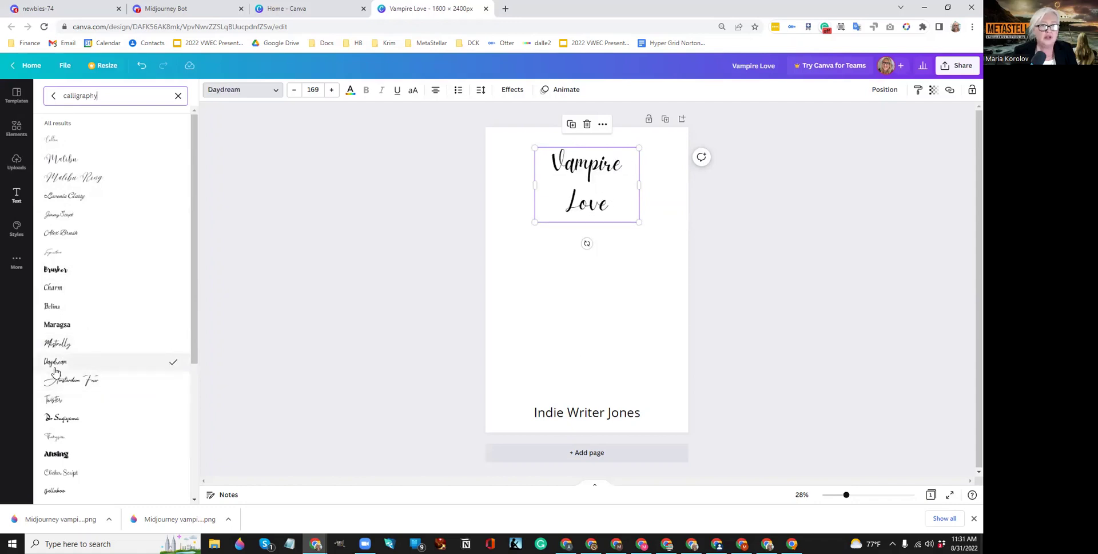
{"action": "left_click", "coordinate": [53, 400]}
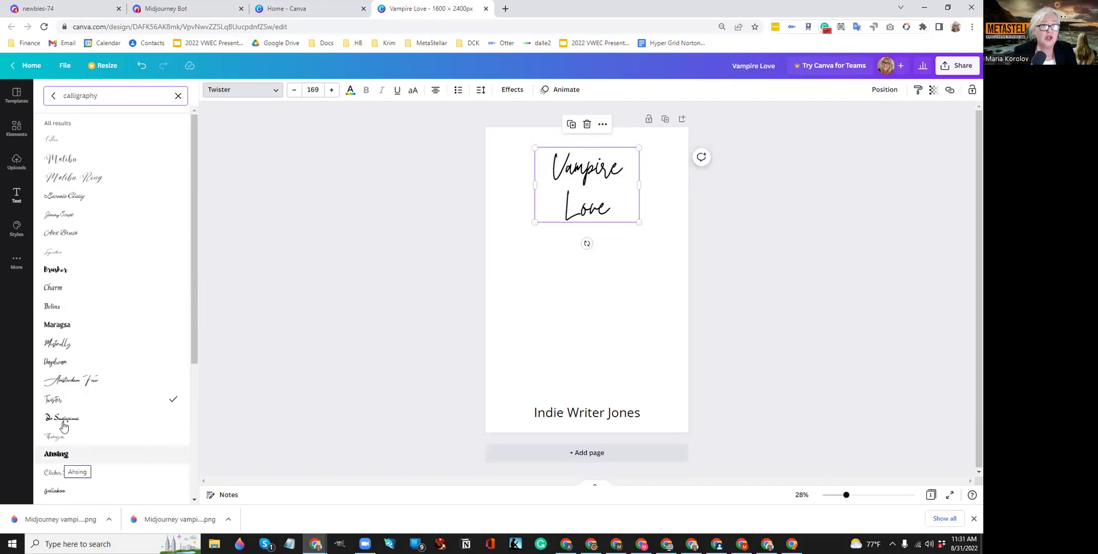
{"action": "left_click", "coordinate": [57, 269]}
{"action": "scroll", "coordinate": [64, 303], "scroll_direction": "down", "scroll_amount": 3}
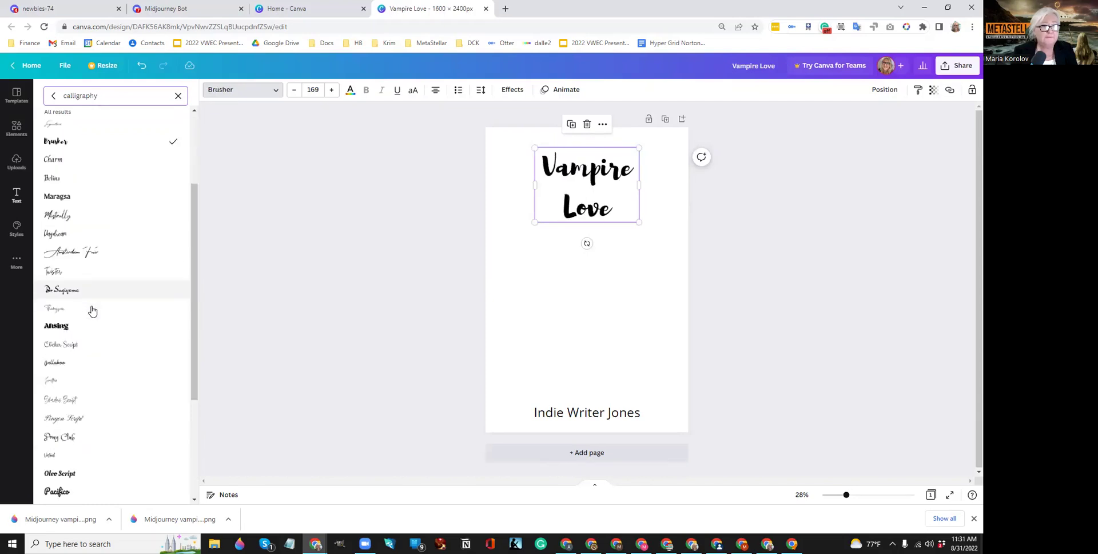
{"action": "left_click", "coordinate": [64, 307]}
{"action": "scroll", "coordinate": [63, 311], "scroll_direction": "down", "scroll_amount": 4}
{"action": "left_click", "coordinate": [65, 250]}
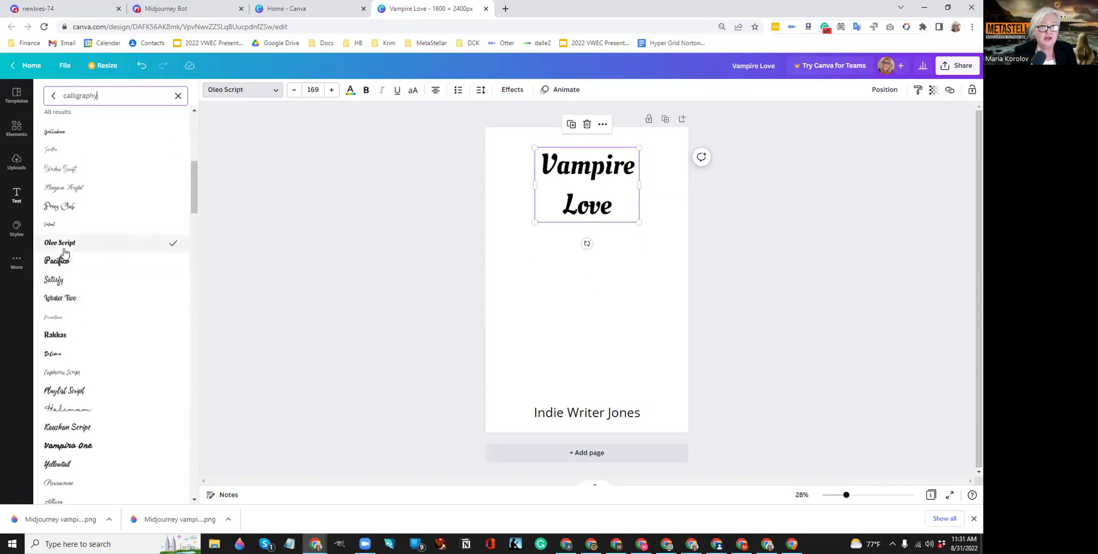
{"action": "left_click", "coordinate": [58, 262]}
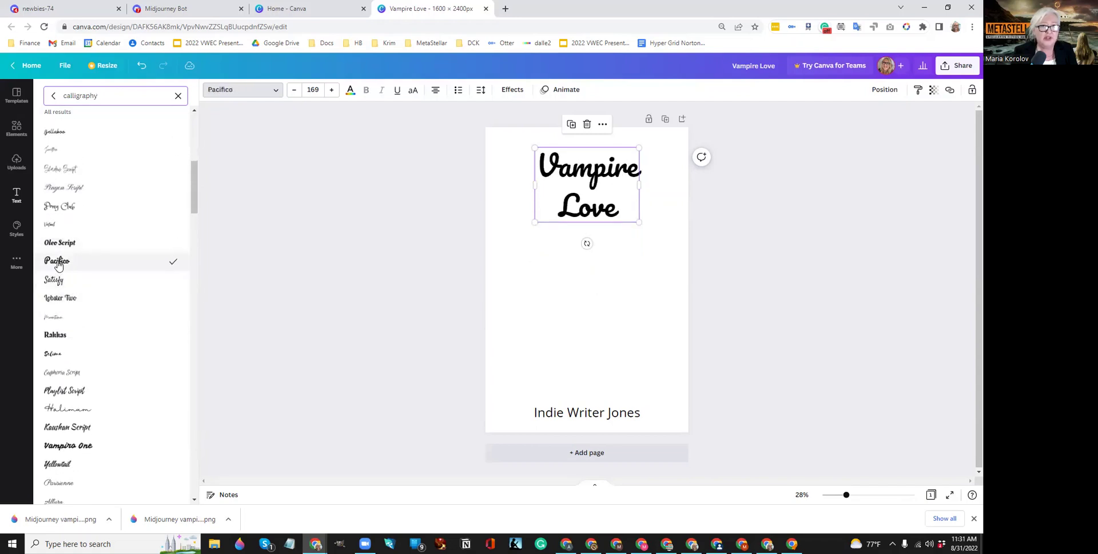
{"action": "left_click", "coordinate": [49, 337]}
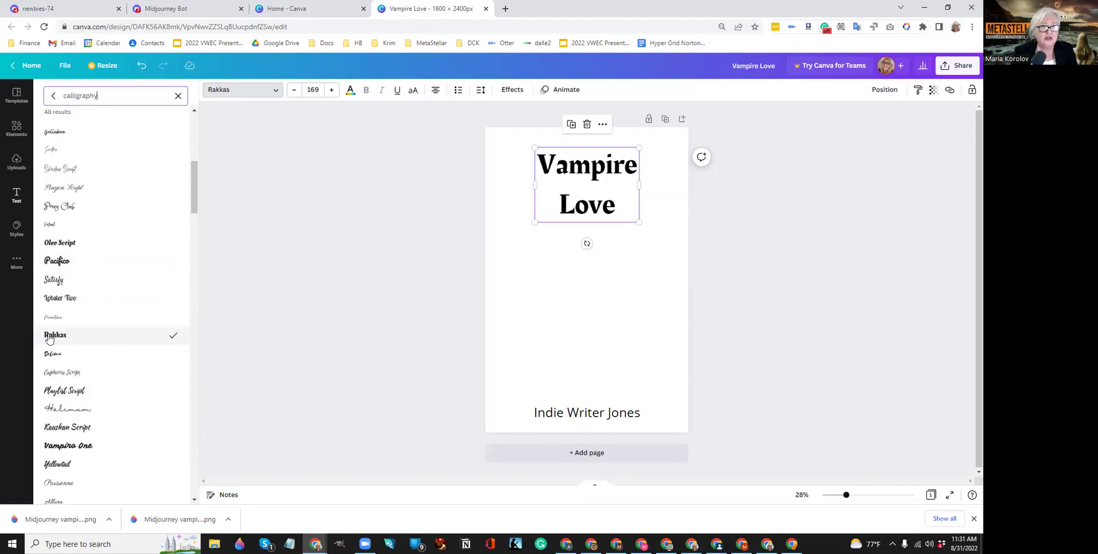
Enlarge the title to size 262, recentre it, and tighten line spacing to 0.85
{"action": "left_click_drag", "start_coordinate": [652, 247], "coordinate": [686, 280]}
{"action": "left_click_drag", "start_coordinate": [596, 150], "coordinate": [562, 142]}
{"action": "left_click", "coordinate": [481, 89]}
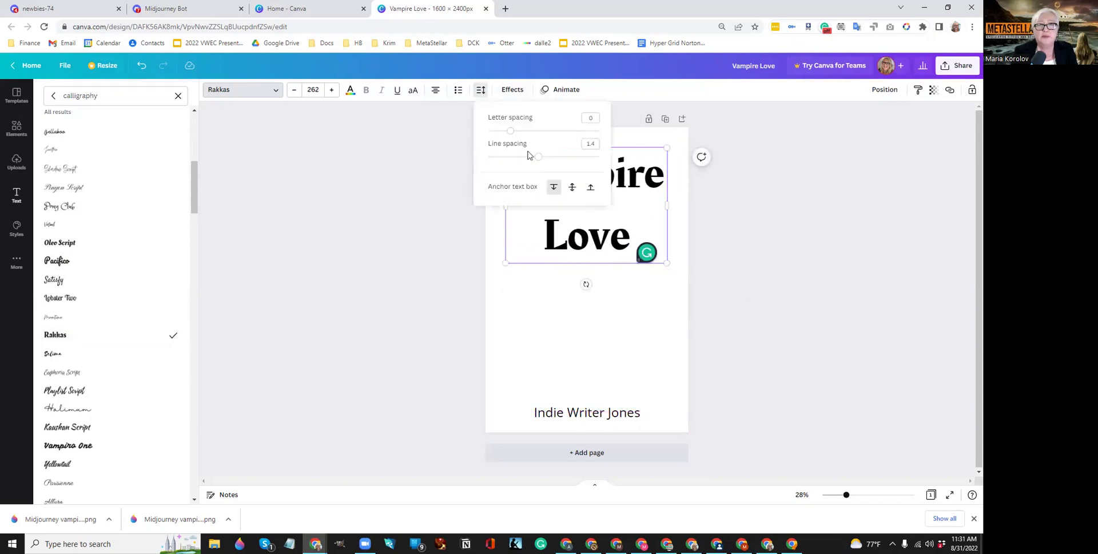
{"action": "left_click_drag", "start_coordinate": [537, 157], "coordinate": [510, 163]}
{"action": "left_click", "coordinate": [790, 341]}
Search fonts for 'anton' and set the author line in Antonio Light
{"action": "left_click", "coordinate": [582, 415]}
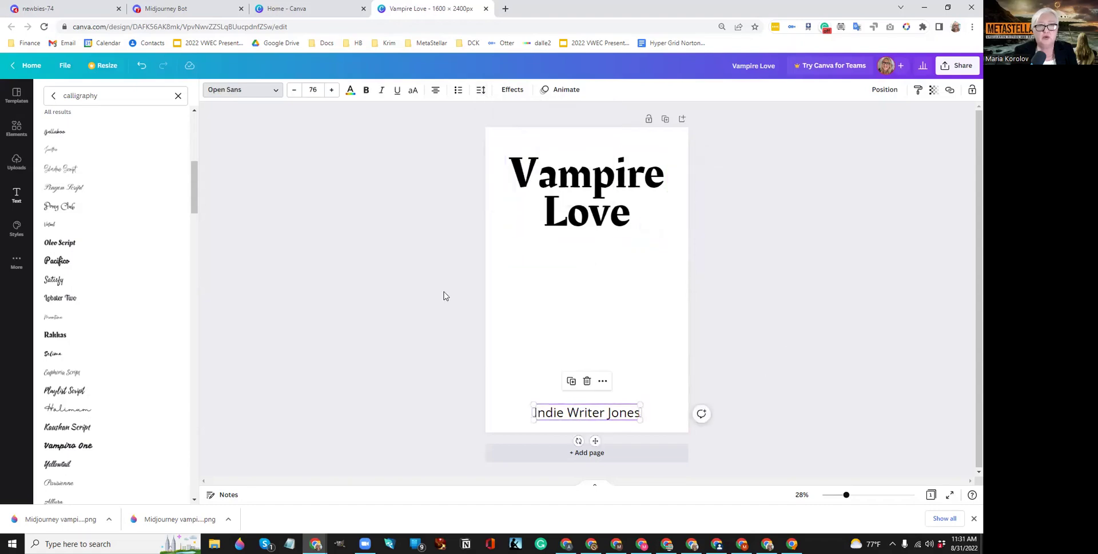
{"action": "left_click", "coordinate": [245, 98]}
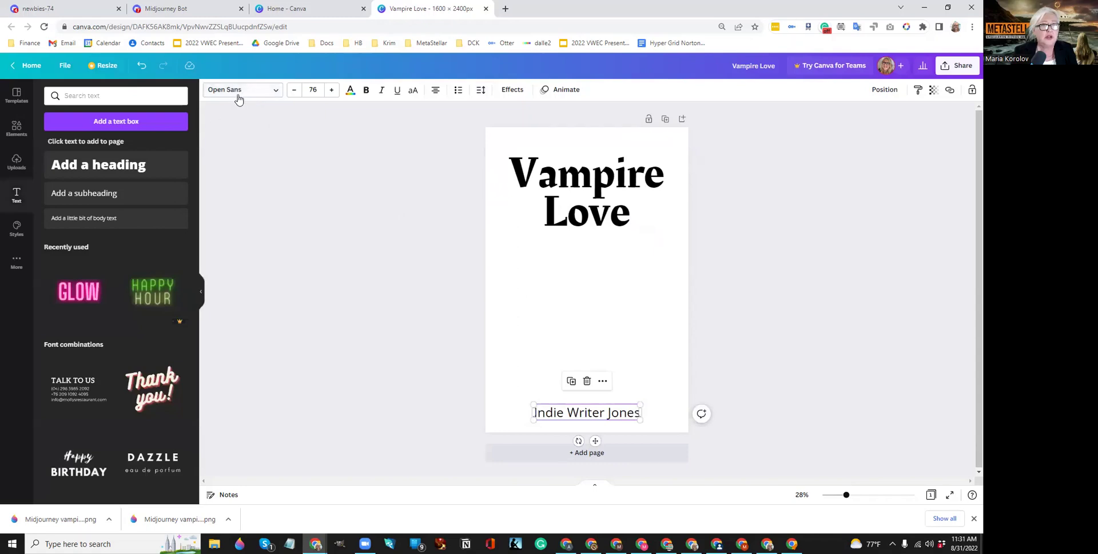
{"action": "left_click", "coordinate": [244, 97]}
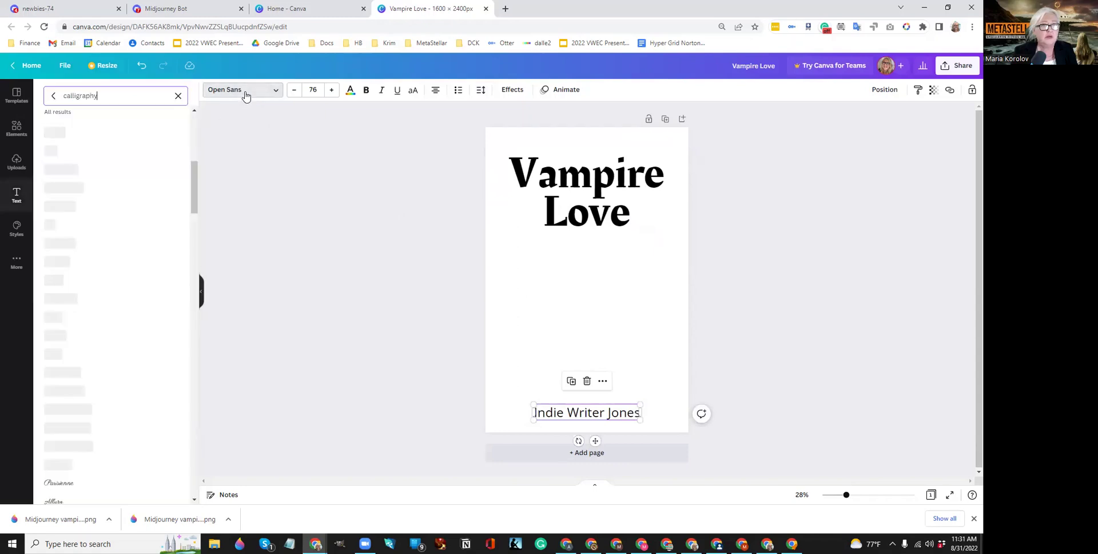
{"action": "left_click", "coordinate": [178, 96]}
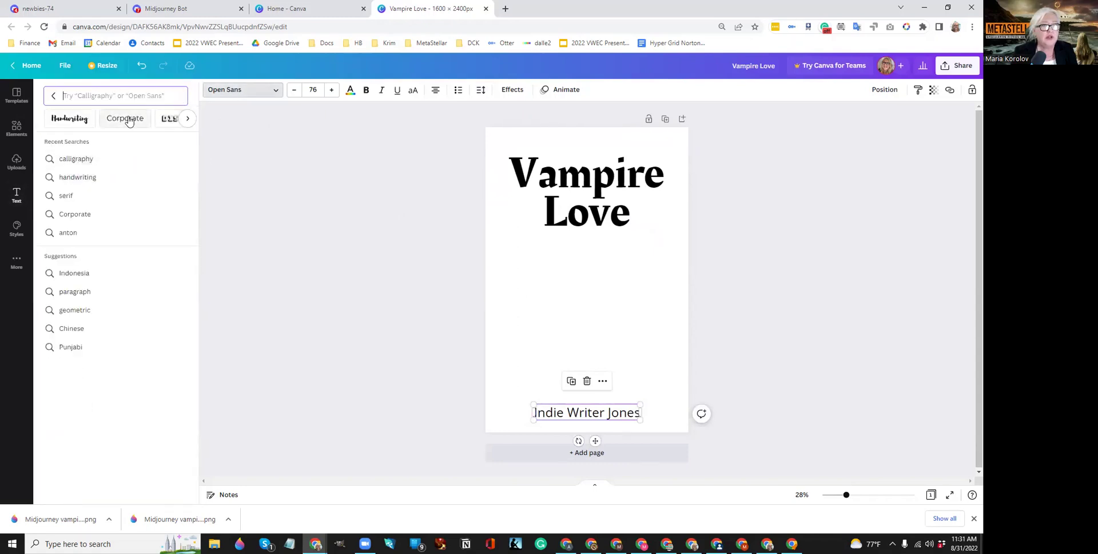
{"action": "left_click", "coordinate": [55, 96]}
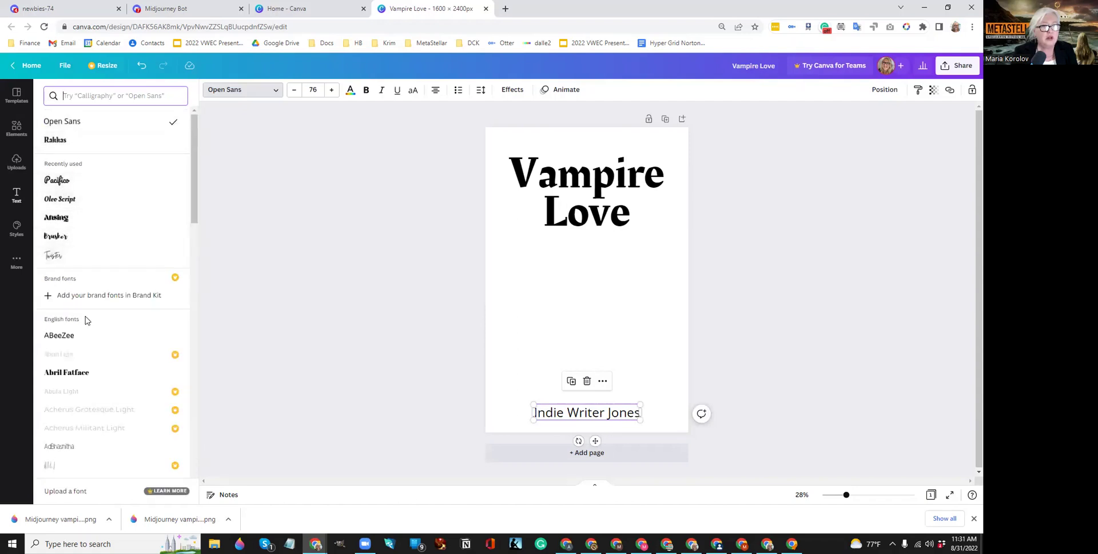
{"action": "left_click", "coordinate": [71, 336]}
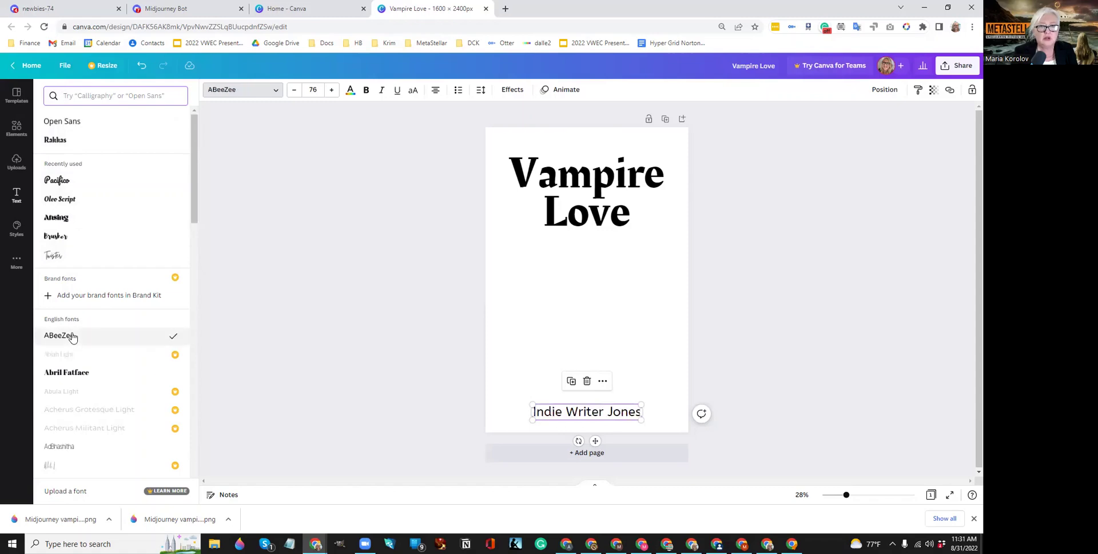
{"action": "left_click", "coordinate": [91, 89]}
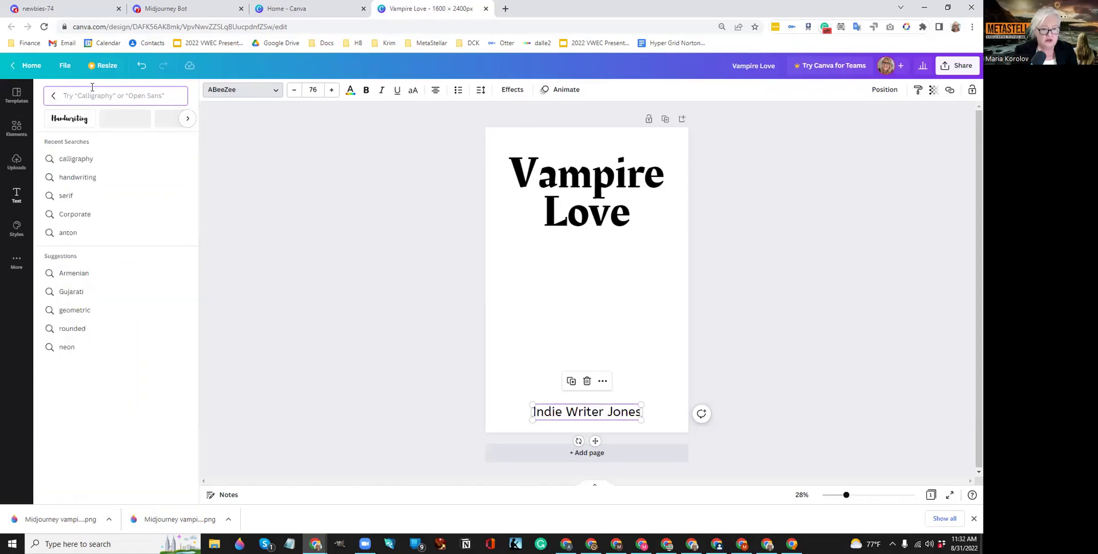
{"action": "type", "text": "anton"}
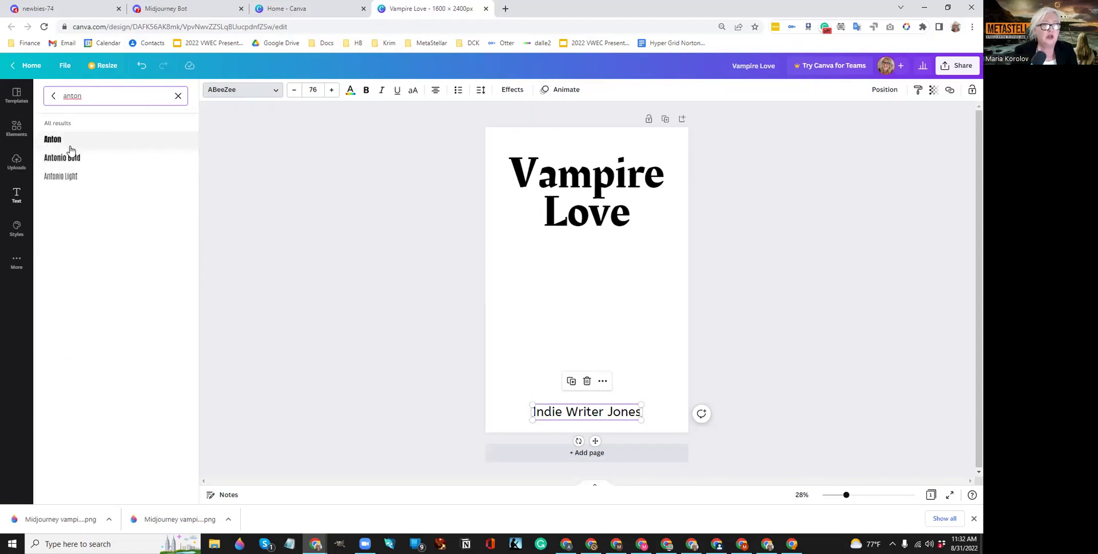
{"action": "left_click", "coordinate": [66, 141]}
{"action": "left_click", "coordinate": [67, 175]}
{"action": "key", "text": "Escape"}
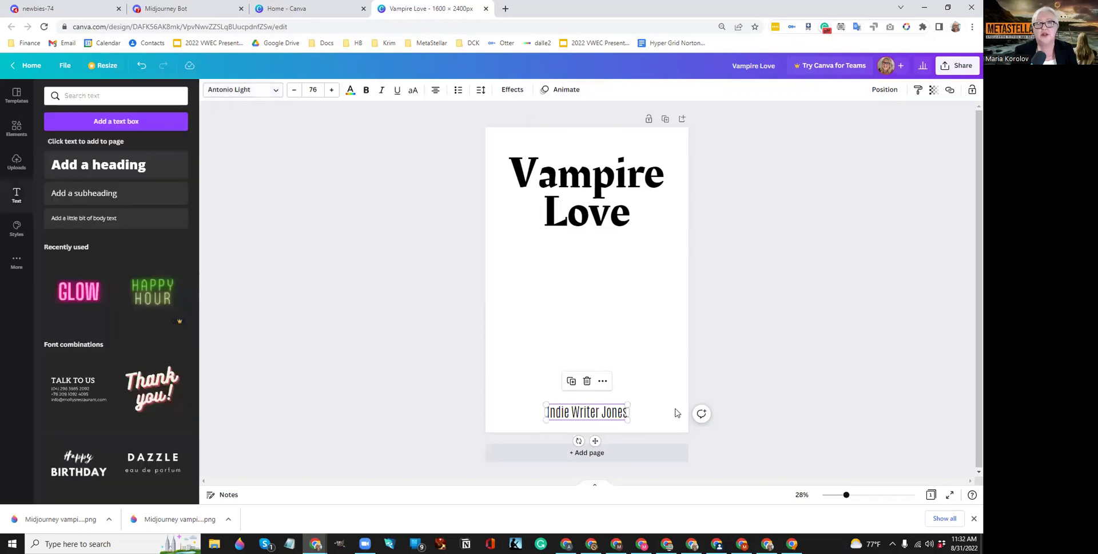
{"action": "key", "text": "Escape"}
Make the author line bold, shrink it slightly, and centre it on the page
{"action": "left_click", "coordinate": [592, 420]}
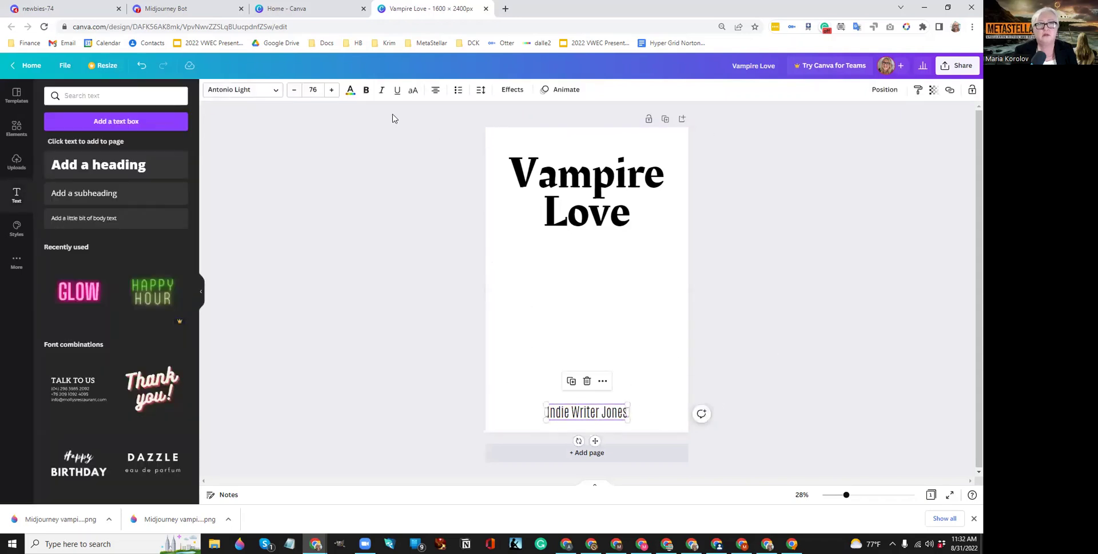
{"action": "left_click", "coordinate": [366, 90]}
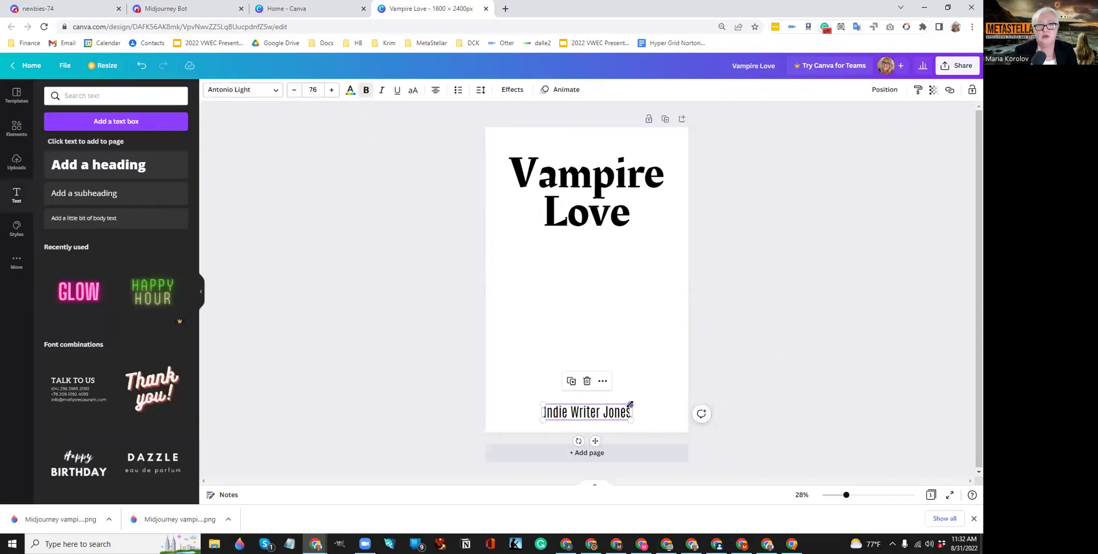
{"action": "left_click_drag", "start_coordinate": [629, 405], "coordinate": [590, 415]}
{"action": "left_click", "coordinate": [837, 310]}
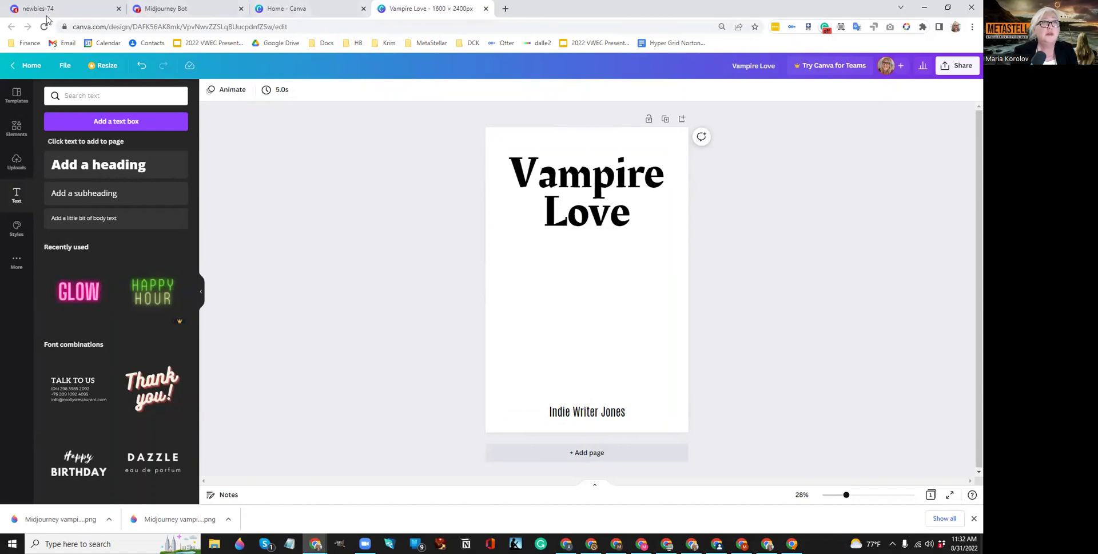
In the Midjourney Bot chat, upscale the third moonlit image (U3) and reroll the prompt
{"action": "left_click", "coordinate": [195, 12]}
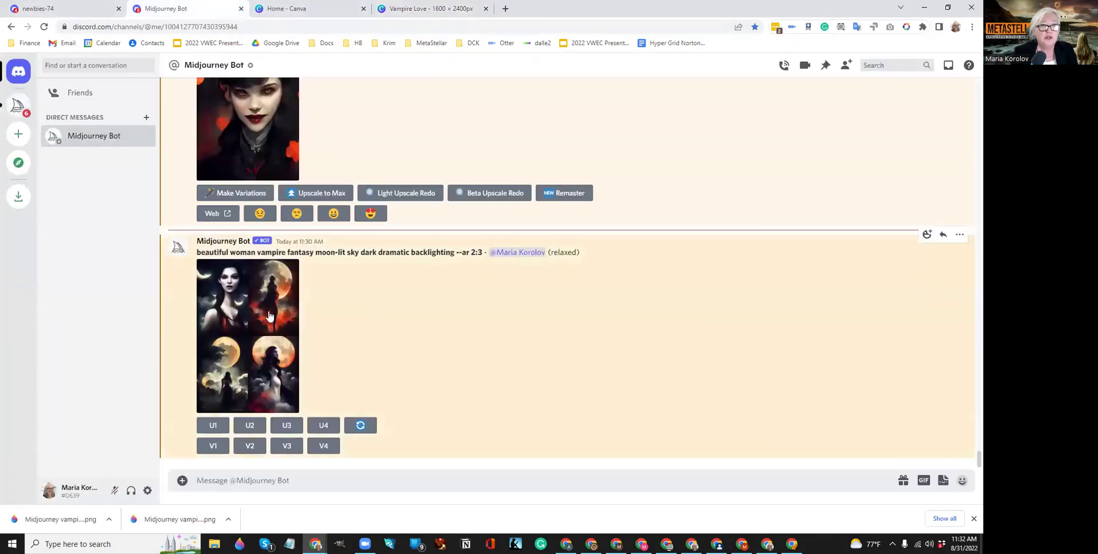
{"action": "left_click", "coordinate": [269, 314]}
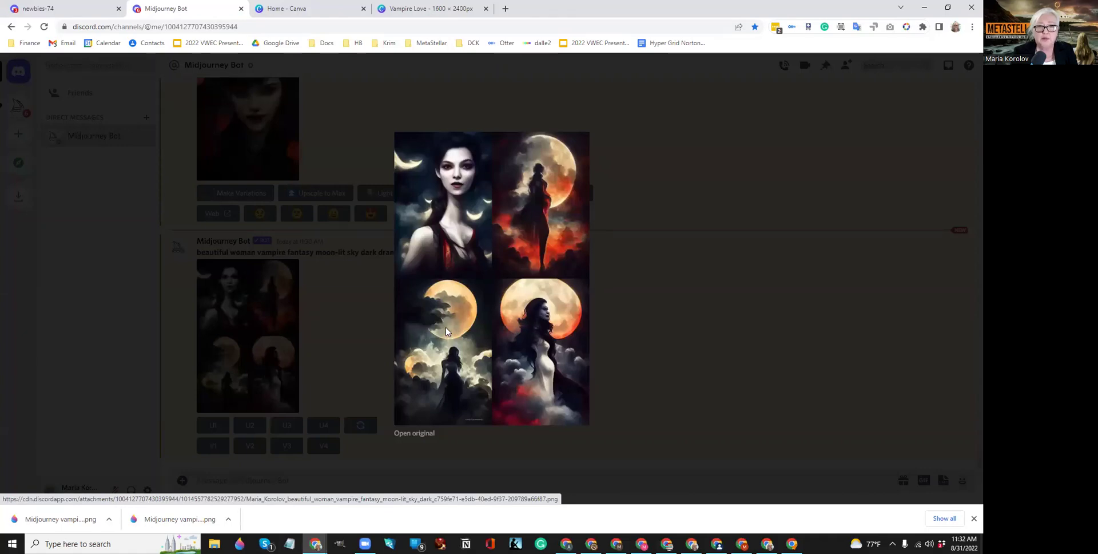
{"action": "left_click", "coordinate": [541, 429]}
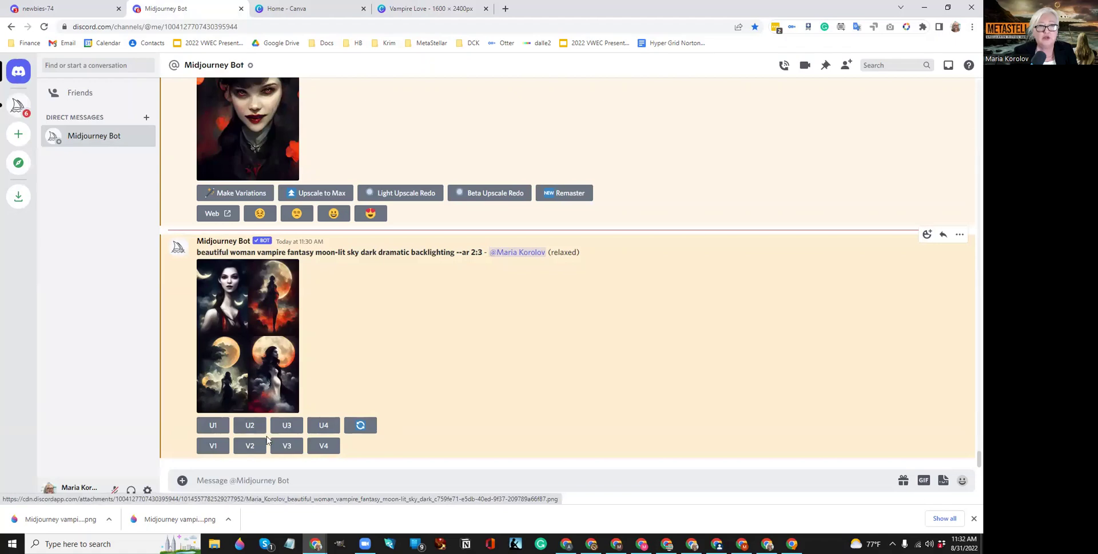
{"action": "left_click", "coordinate": [285, 427]}
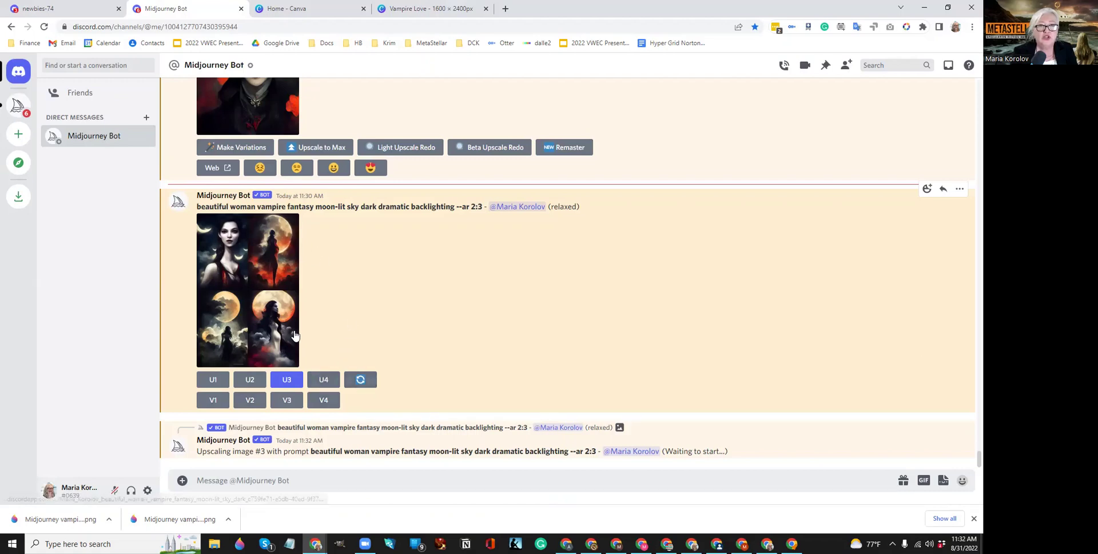
{"action": "left_click", "coordinate": [360, 380]}
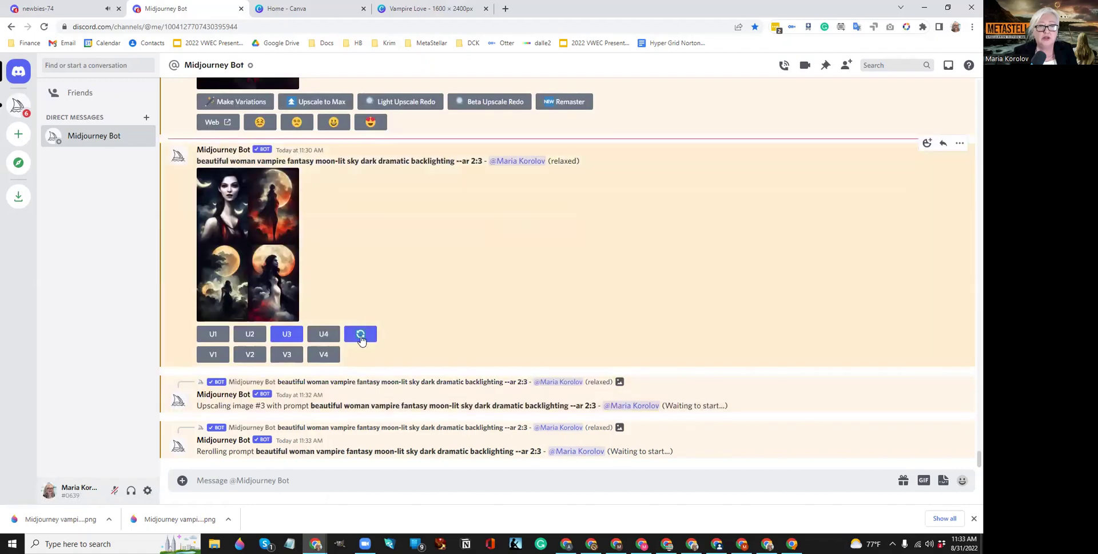
Open the full-size upscaled moon-and-silhouette image in a new browser tab
{"action": "left_click", "coordinate": [251, 247]}
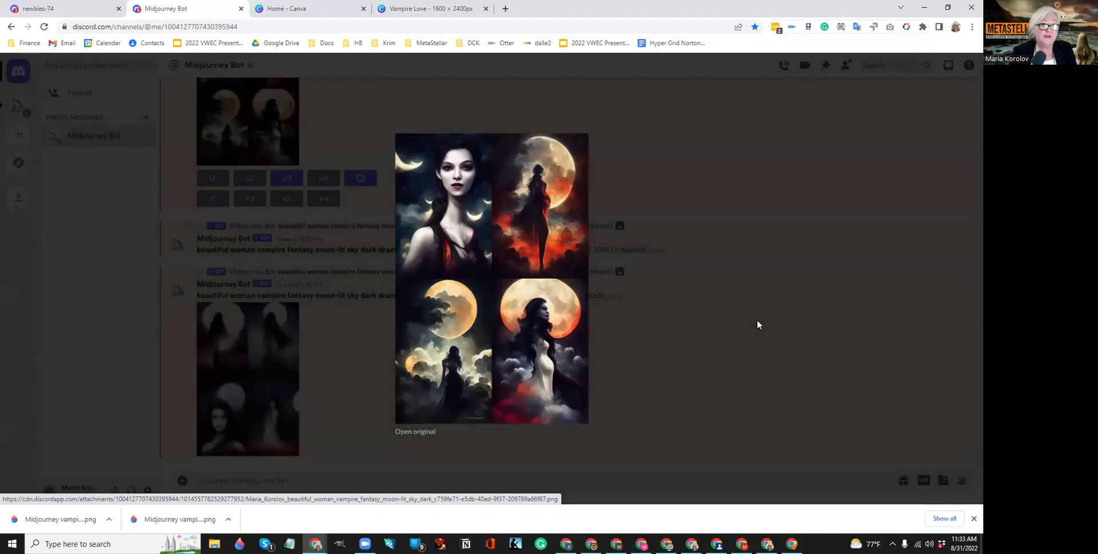
{"action": "left_click", "coordinate": [758, 321]}
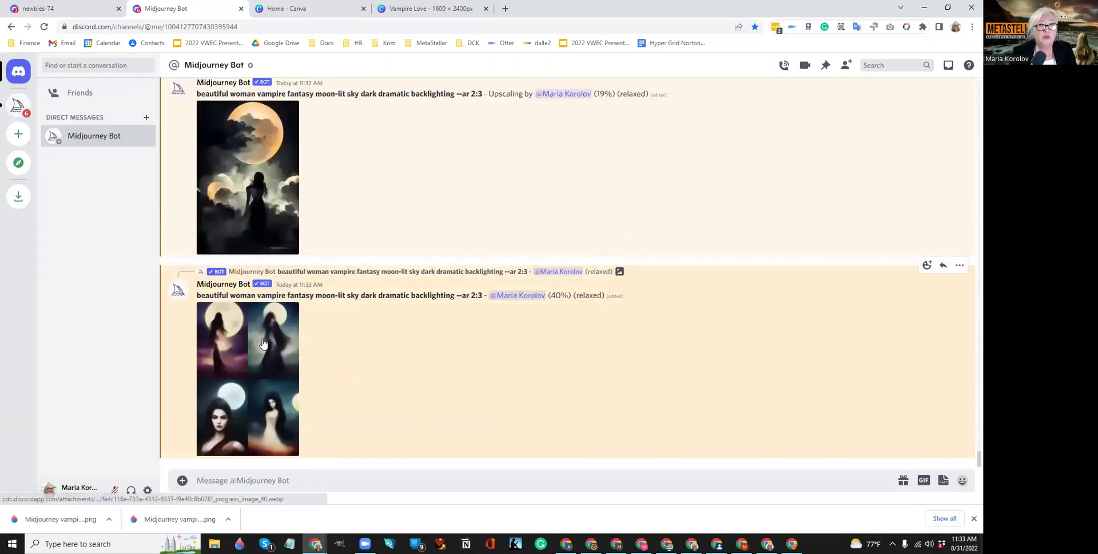
{"action": "left_click", "coordinate": [255, 165]}
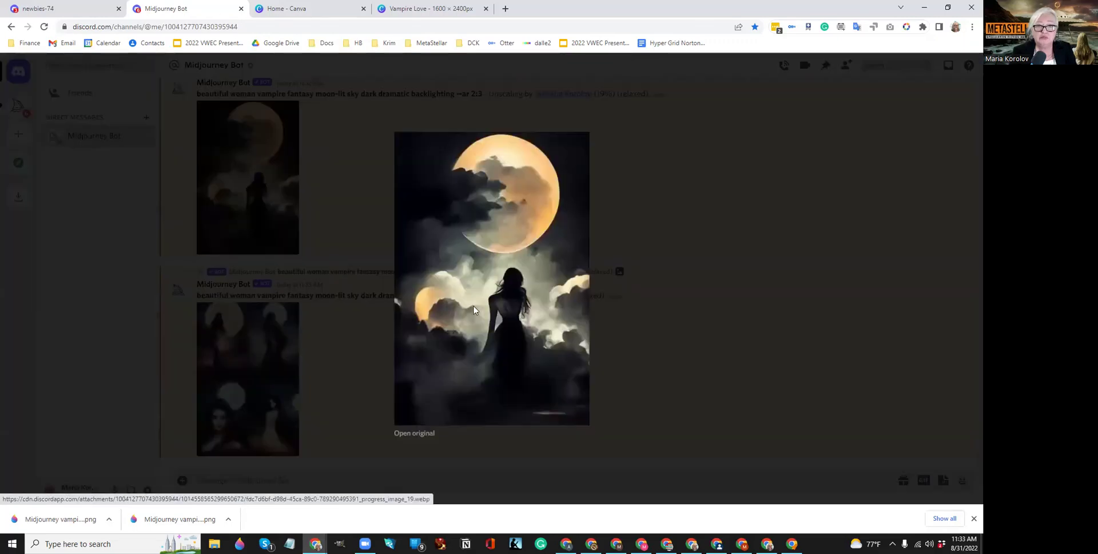
{"action": "left_click", "coordinate": [399, 432]}
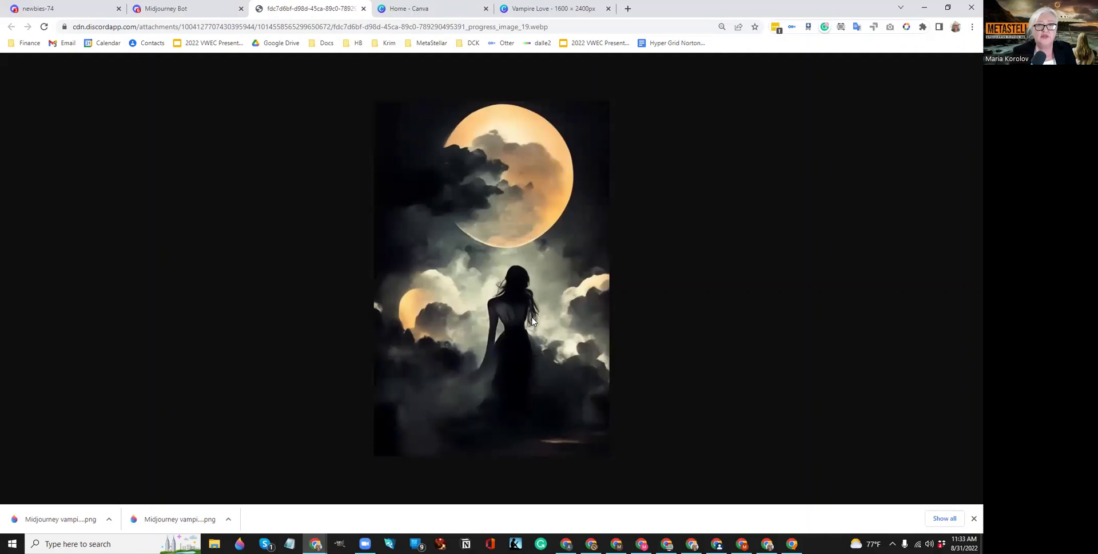
Save the moonlit silhouette image as a PNG named 'Midjourney vampire image 4' in MS Images
{"action": "right_click", "coordinate": [496, 262]}
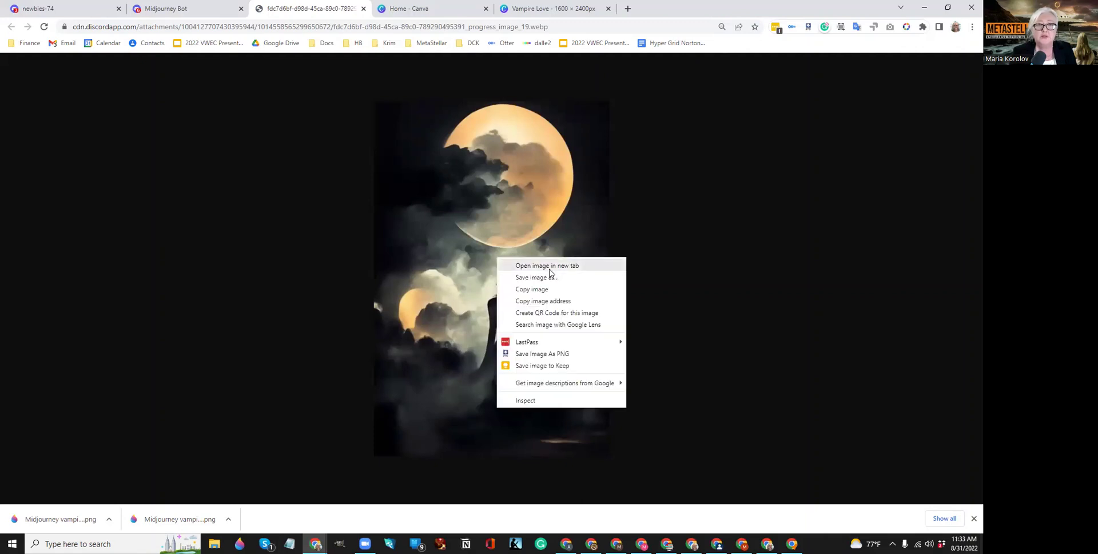
{"action": "left_click", "coordinate": [541, 355]}
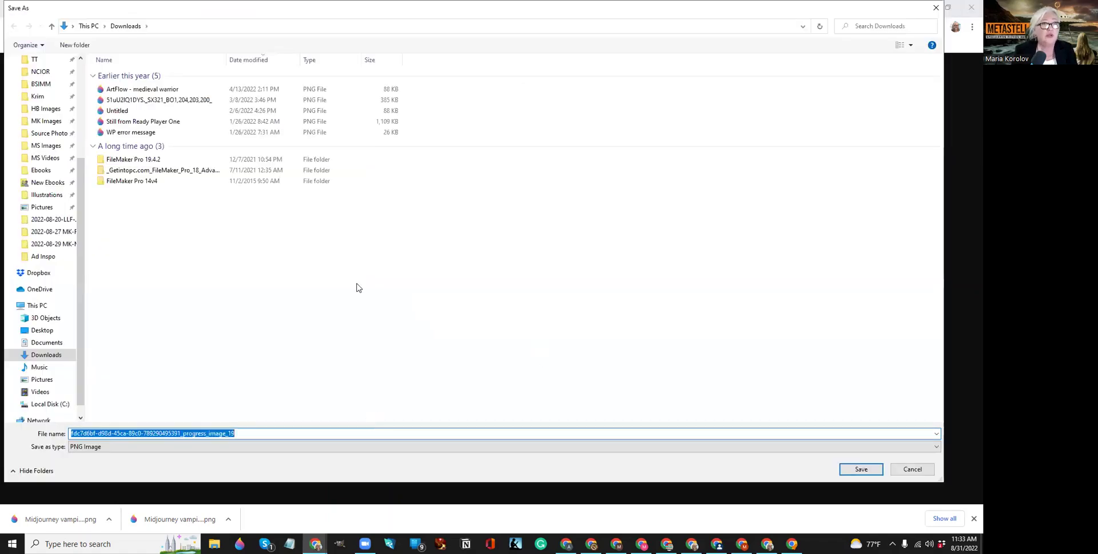
{"action": "left_click", "coordinate": [46, 146]}
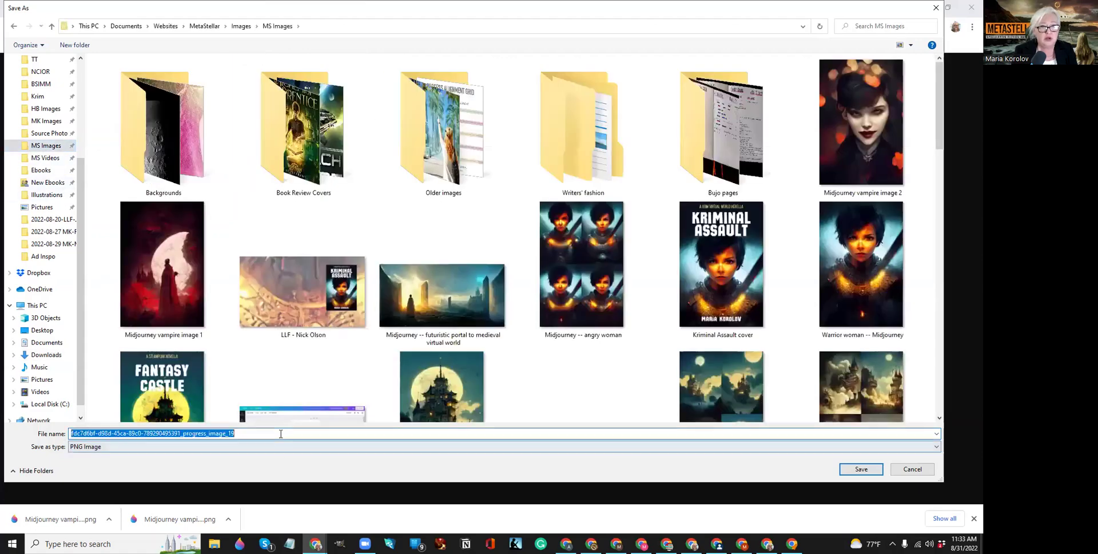
{"action": "left_click", "coordinate": [853, 154]}
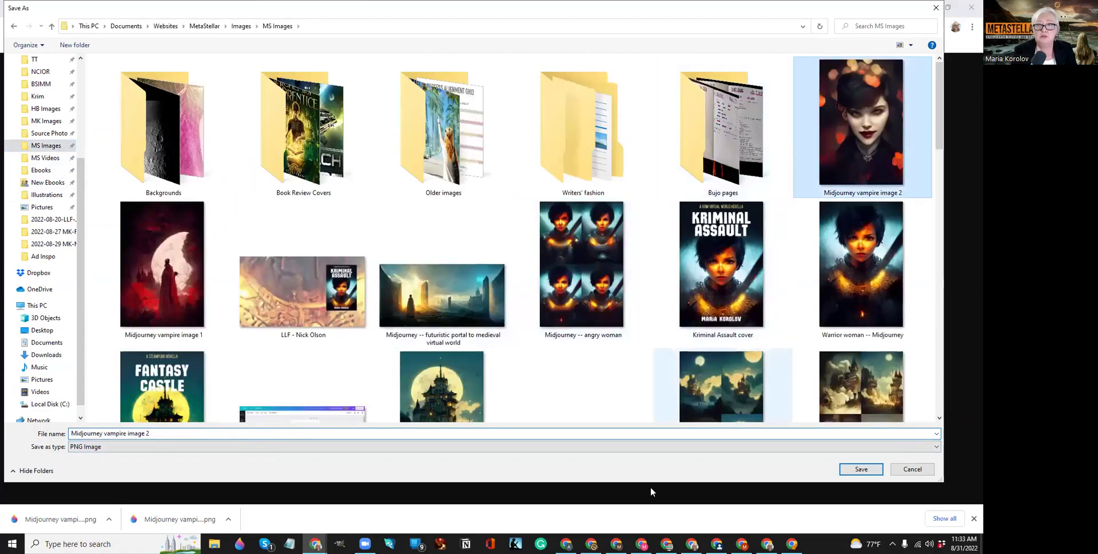
{"action": "left_click", "coordinate": [171, 433]}
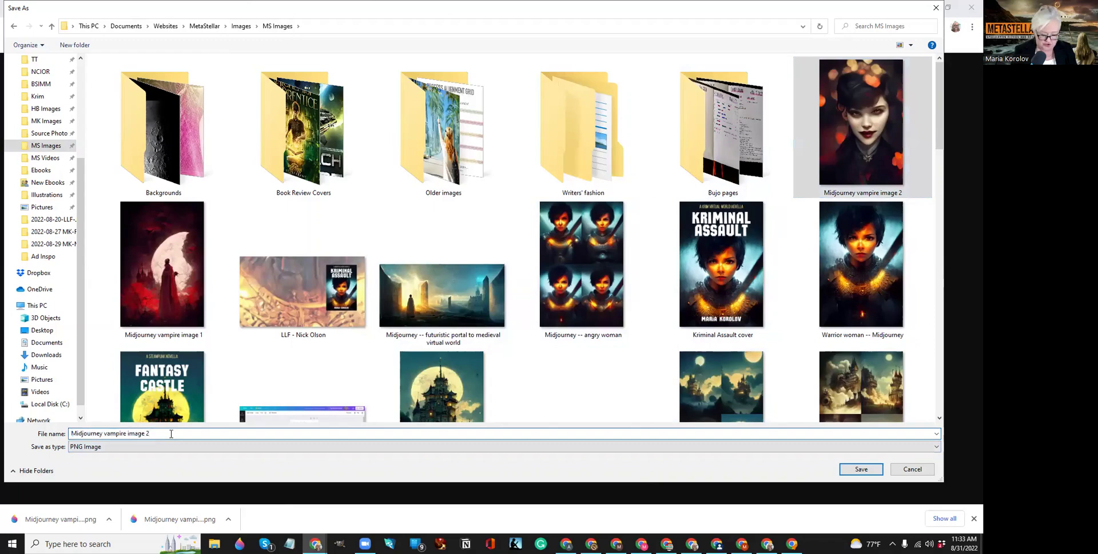
{"action": "key", "text": "BackSpace"}
{"action": "type", "text": "4"}
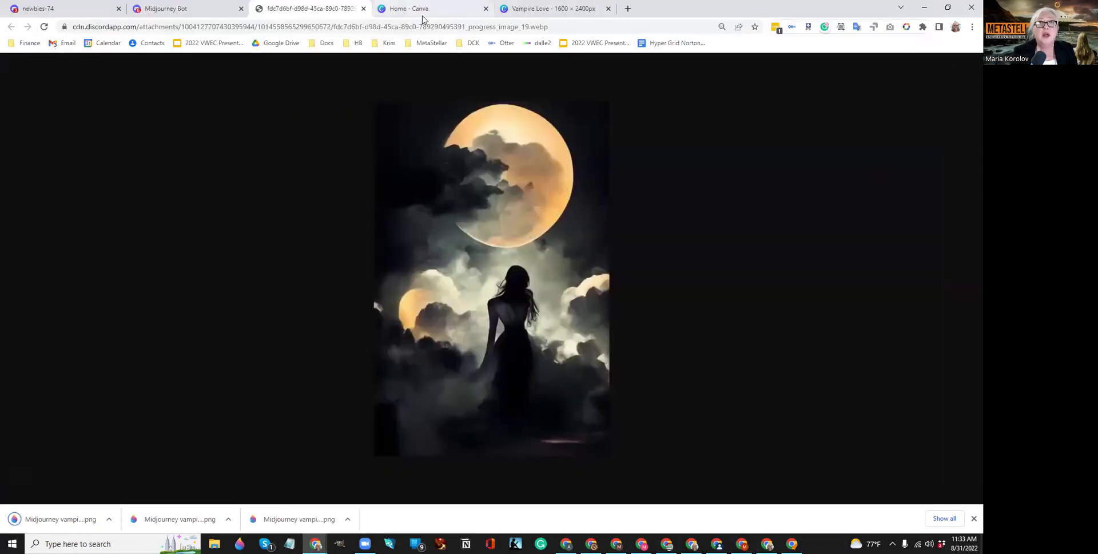
Upload Midjourney vampire image 4 to Canva and drag it onto the Vampire Love cover
{"action": "left_click", "coordinate": [423, 16]}
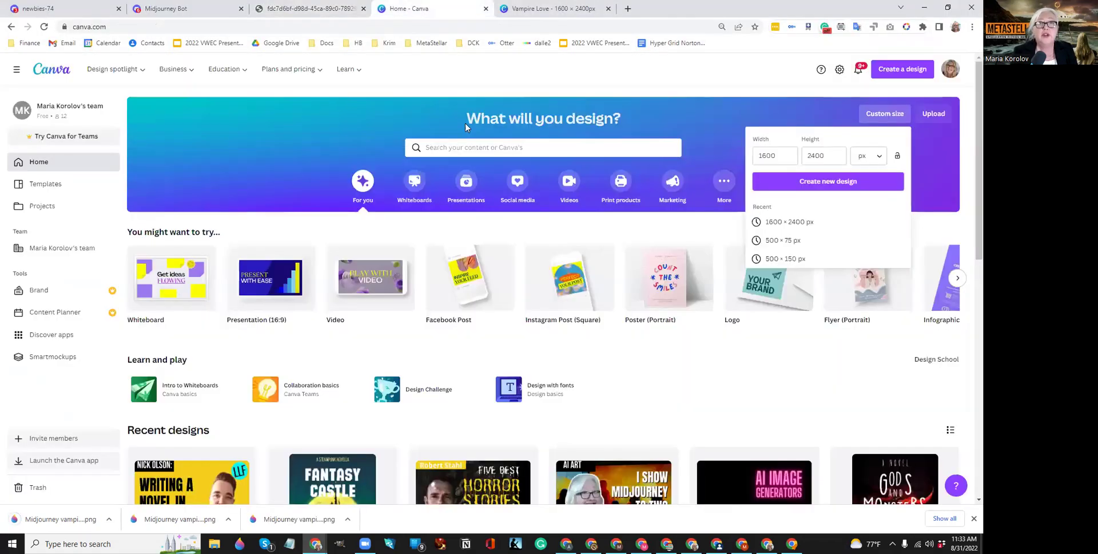
{"action": "left_click", "coordinate": [552, 9]}
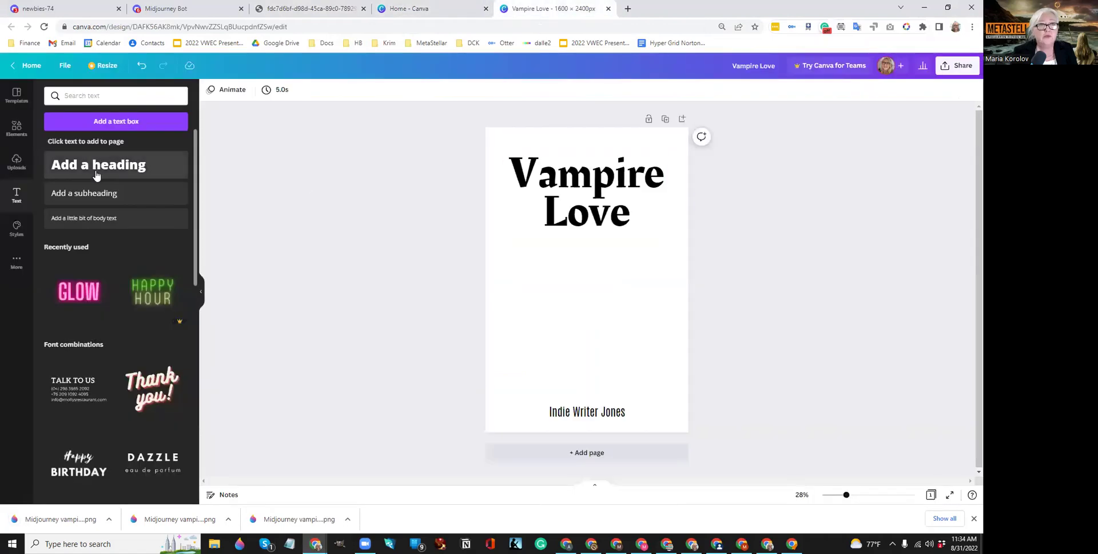
{"action": "left_click", "coordinate": [15, 165]}
{"action": "left_click", "coordinate": [105, 117]}
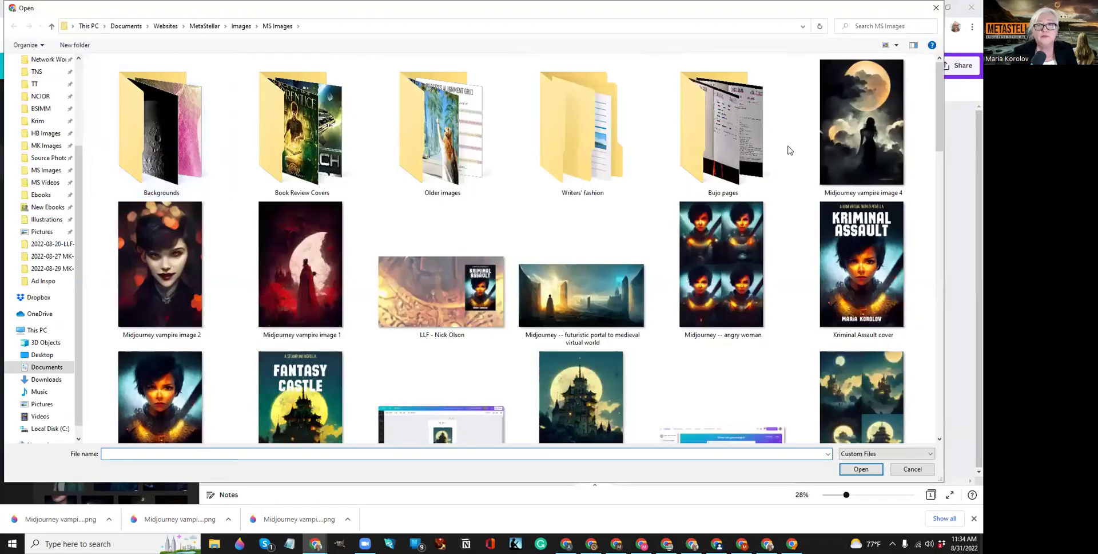
{"action": "double_click", "coordinate": [850, 116]}
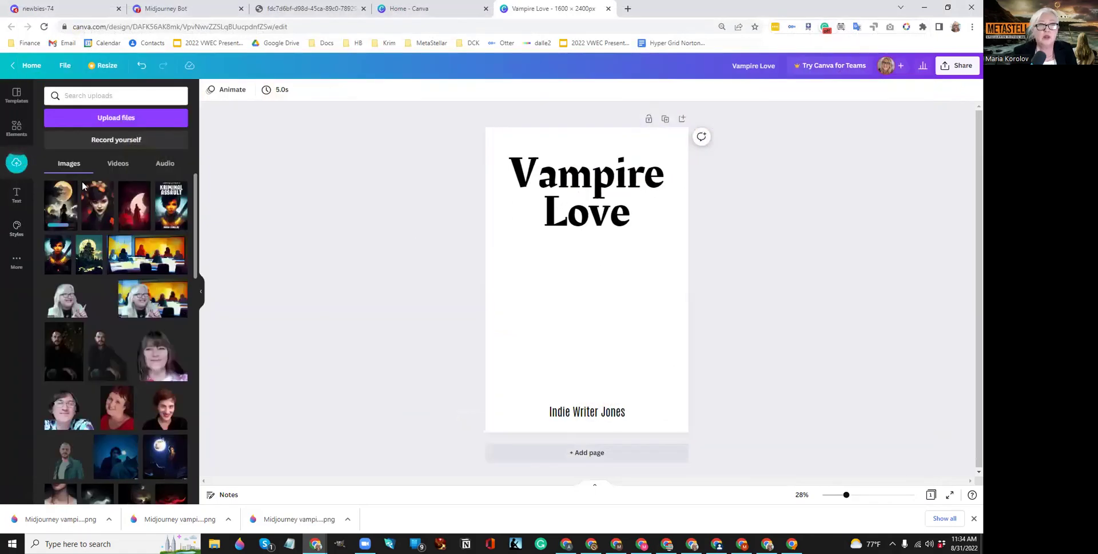
{"action": "left_click_drag", "start_coordinate": [59, 206], "coordinate": [536, 253]}
Set the moon image as the page background and make the title and author text white
{"action": "right_click", "coordinate": [595, 286]}
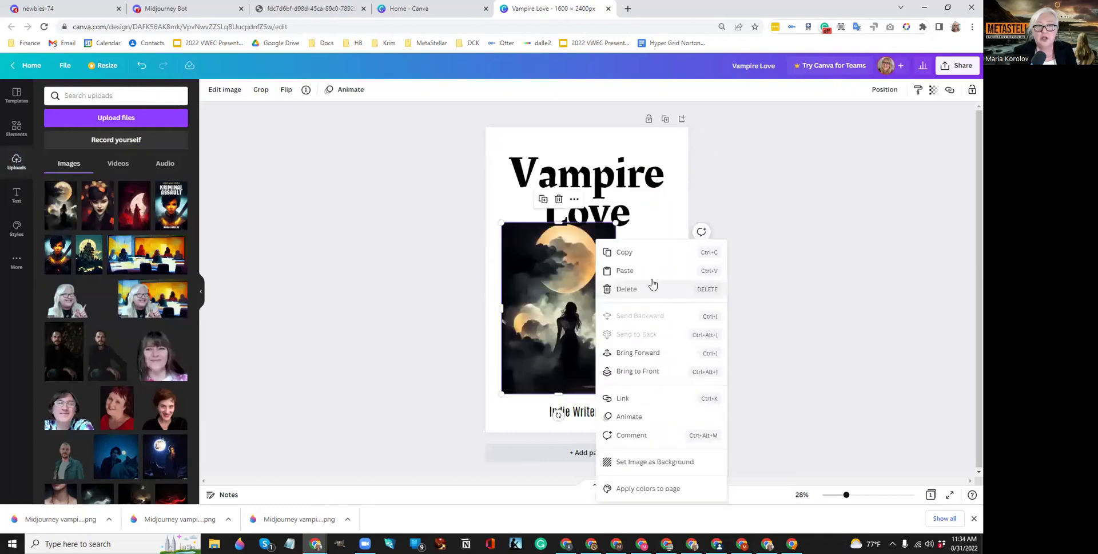
{"action": "left_click", "coordinate": [655, 462]}
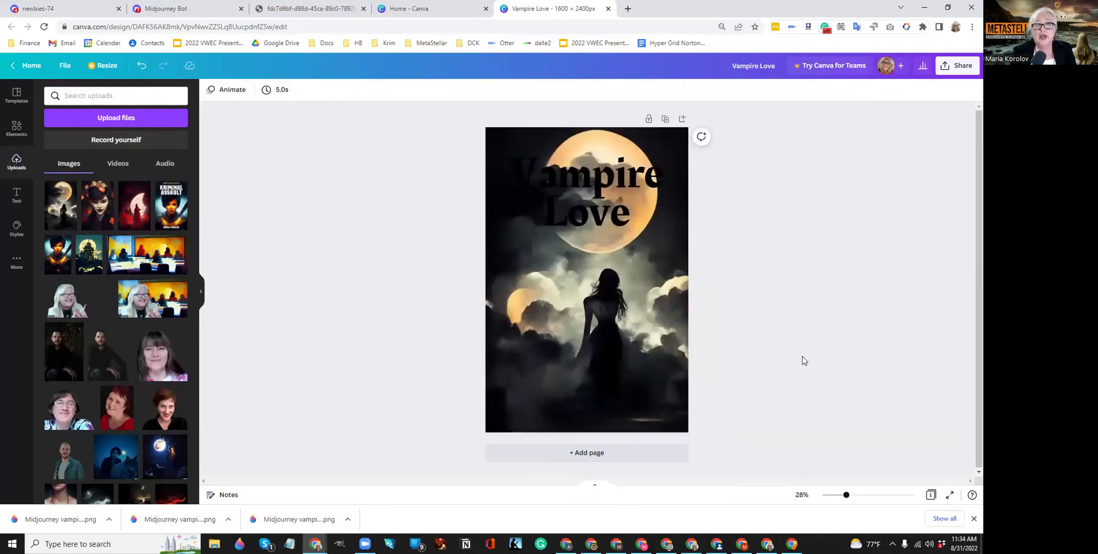
{"action": "left_click", "coordinate": [585, 420]}
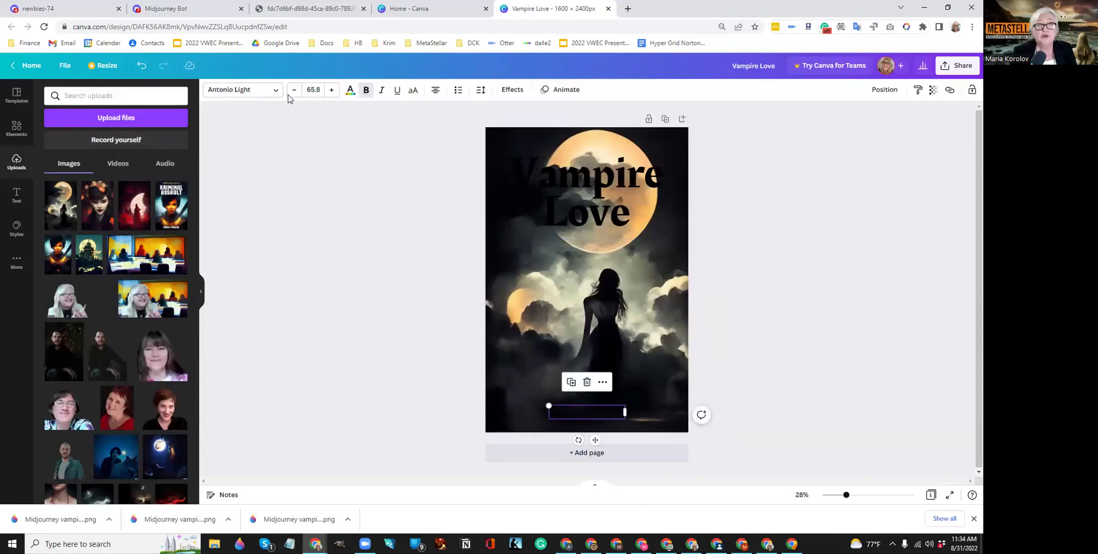
{"action": "left_click", "coordinate": [351, 93]}
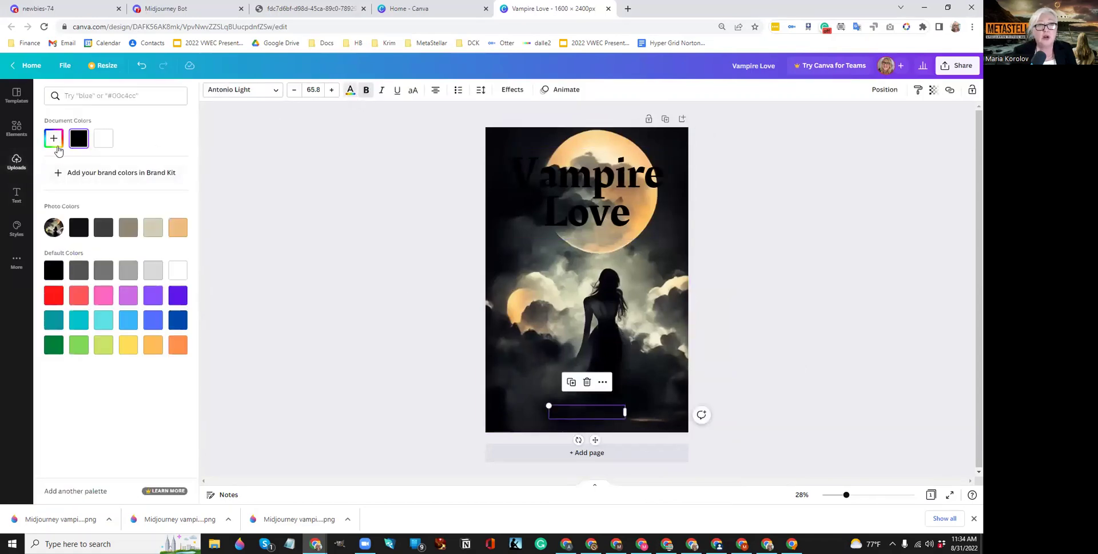
{"action": "left_click", "coordinate": [103, 138]}
{"action": "left_click", "coordinate": [527, 190]}
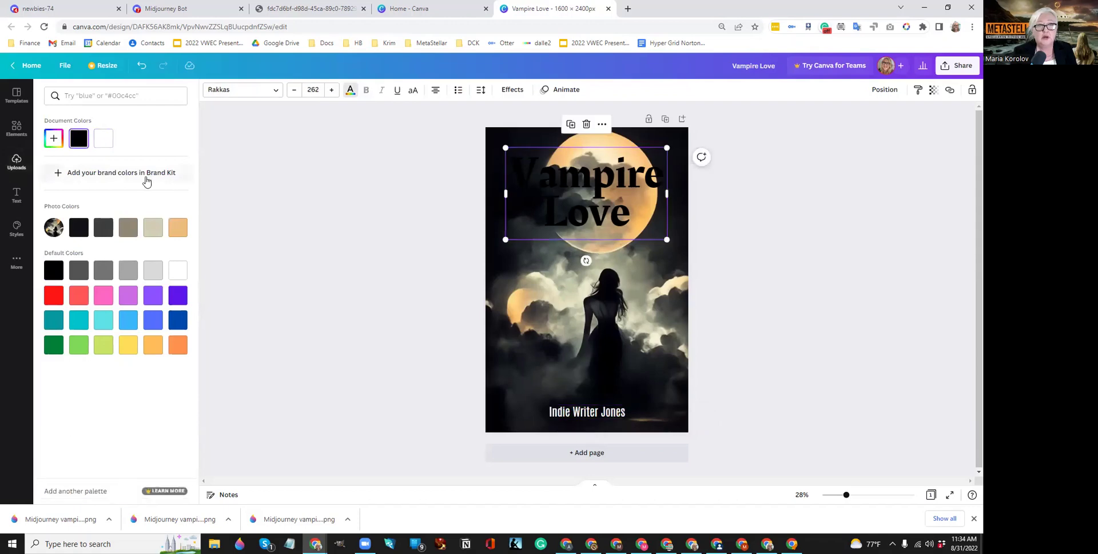
{"action": "left_click", "coordinate": [104, 138]}
{"action": "key", "text": "Escape"}
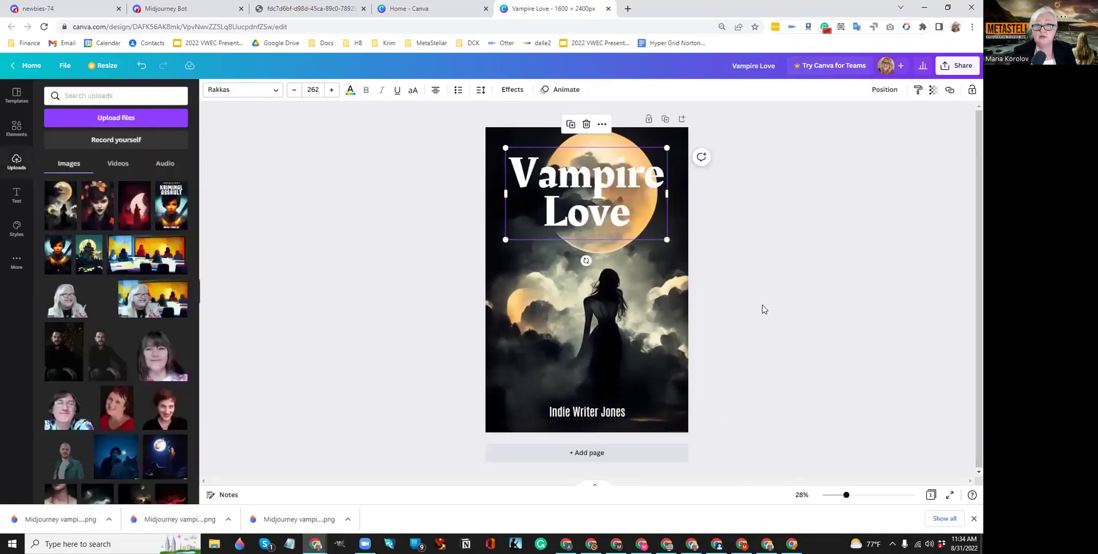
Change the author name 'Indie Writer Jones' to the beige photo colour
{"action": "left_click", "coordinate": [584, 414]}
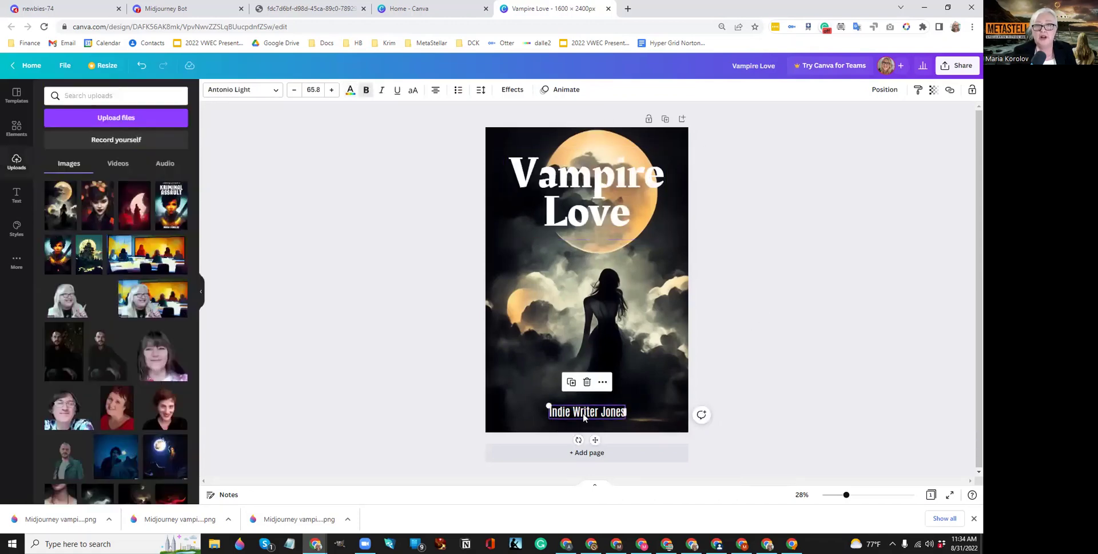
{"action": "left_click", "coordinate": [350, 92]}
{"action": "left_click", "coordinate": [150, 228]}
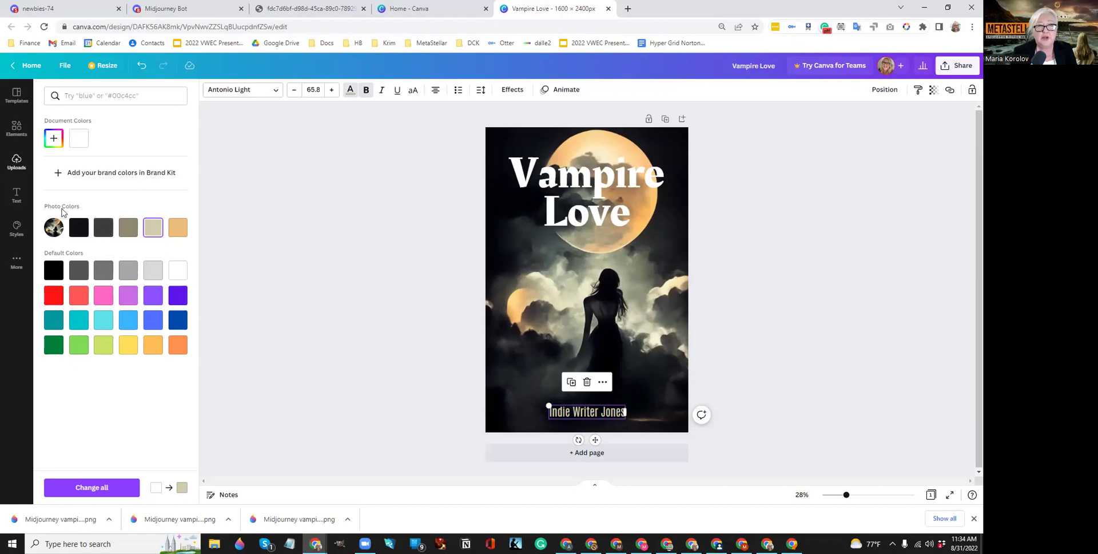
{"action": "key", "text": "Escape"}
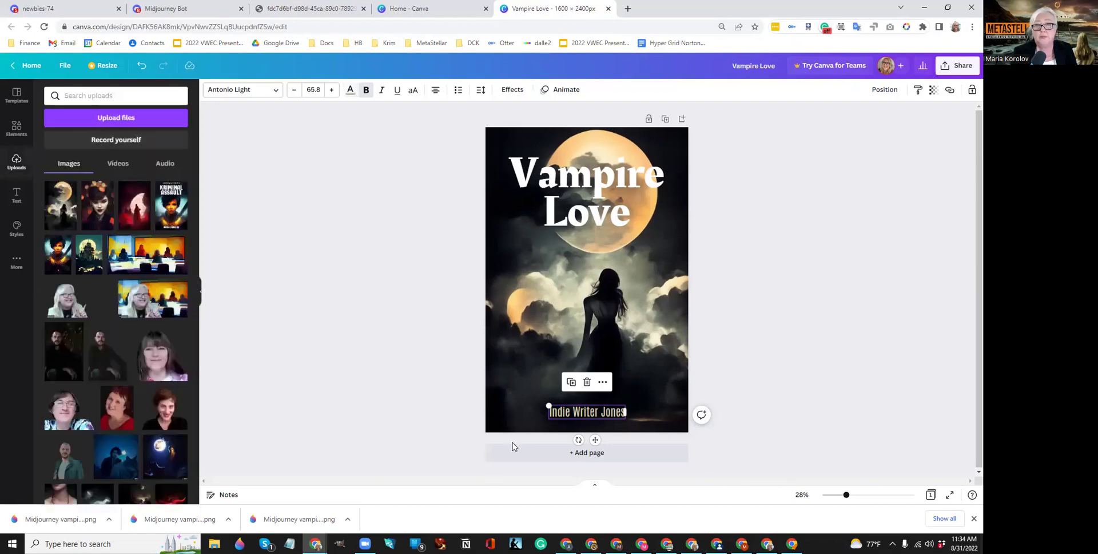
{"action": "left_click", "coordinate": [611, 223]}
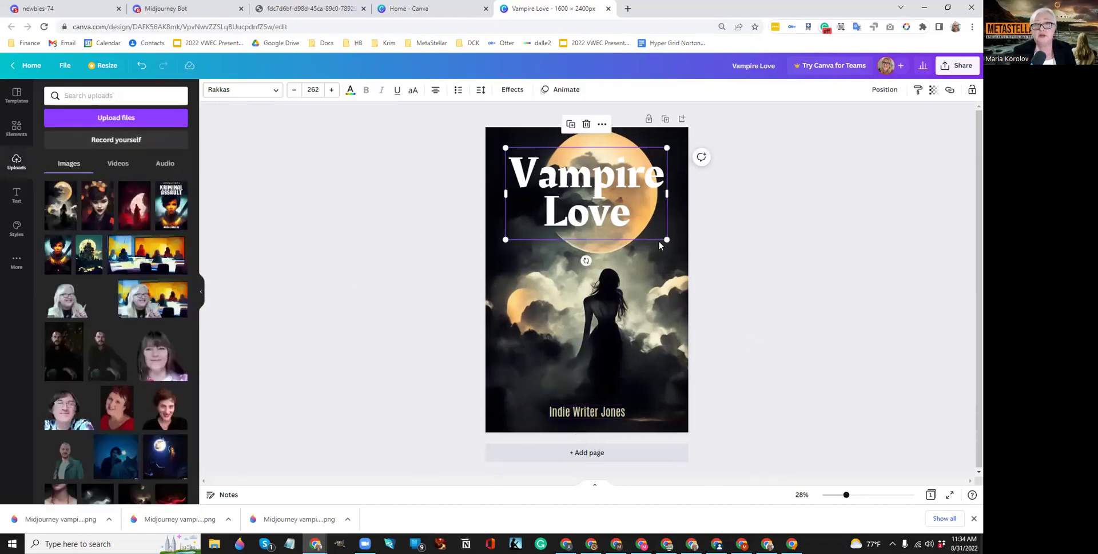
Enlarge the Vampire Love title to size 282 and centre it horizontally on the page
{"action": "left_click_drag", "start_coordinate": [665, 238], "coordinate": [679, 246]}
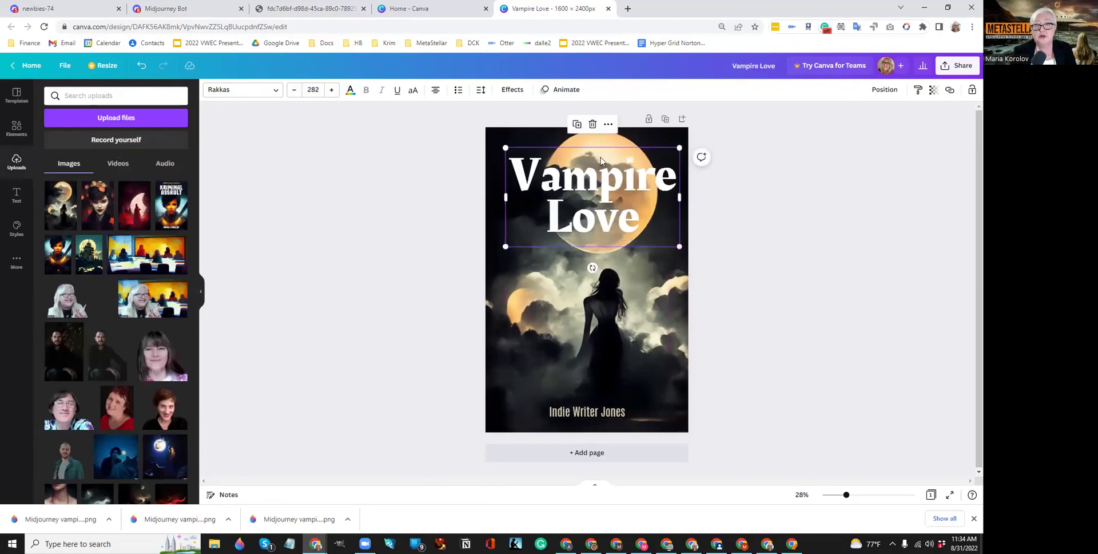
{"action": "left_click", "coordinate": [814, 272]}
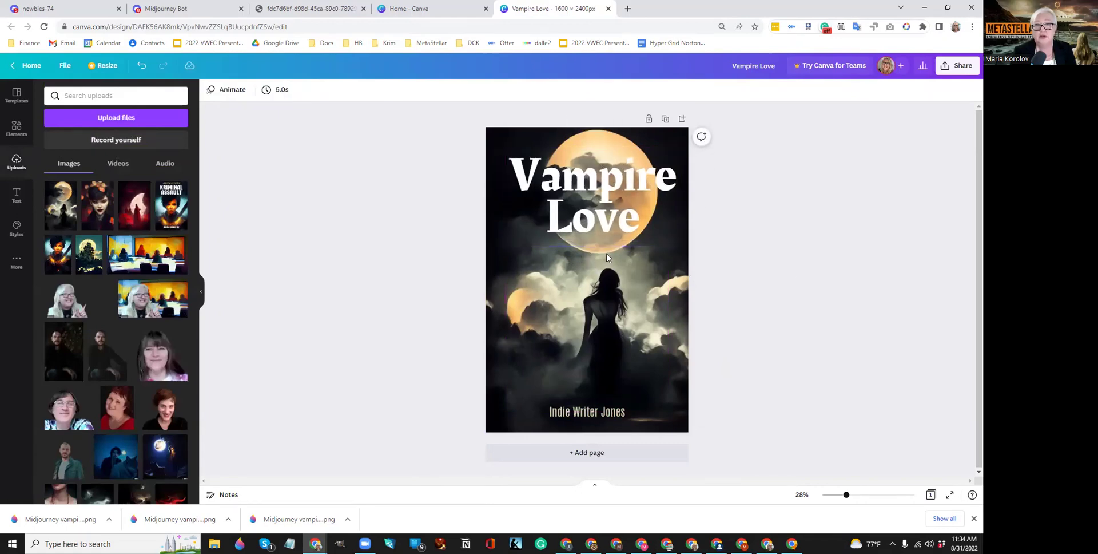
{"action": "left_click", "coordinate": [592, 152]}
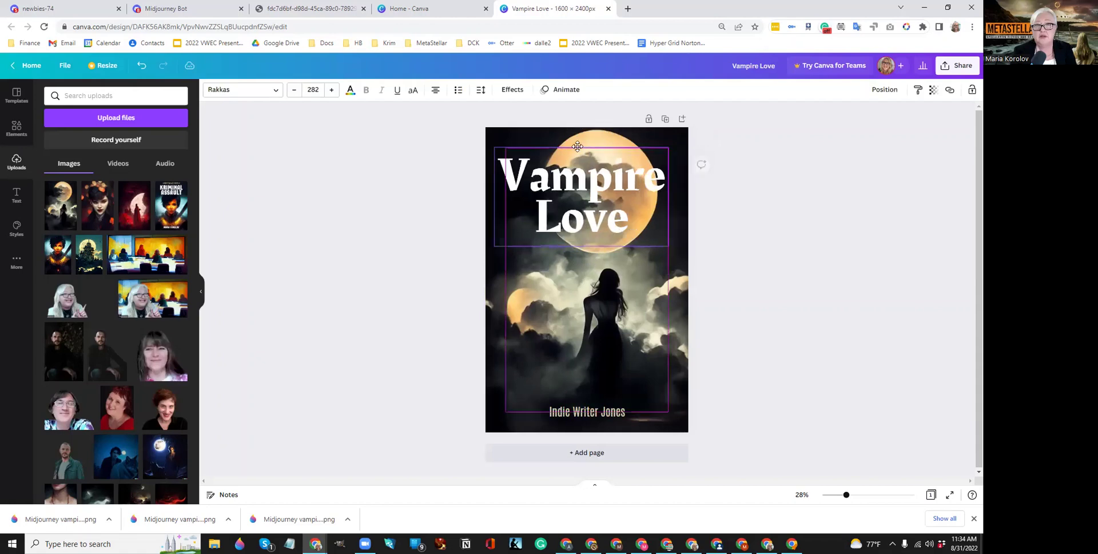
{"action": "left_click", "coordinate": [803, 334]}
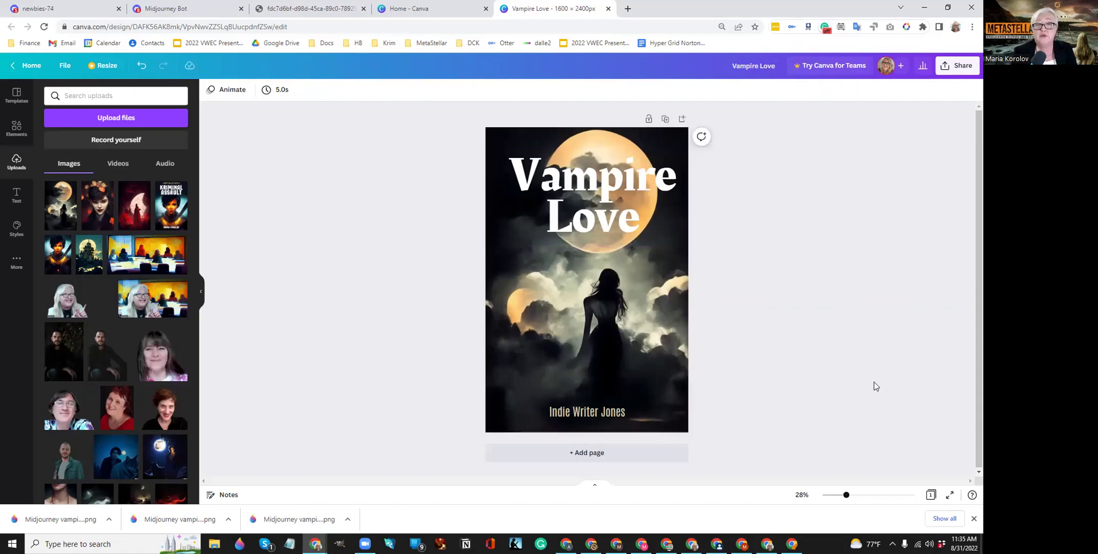
{"action": "left_click", "coordinate": [648, 184]}
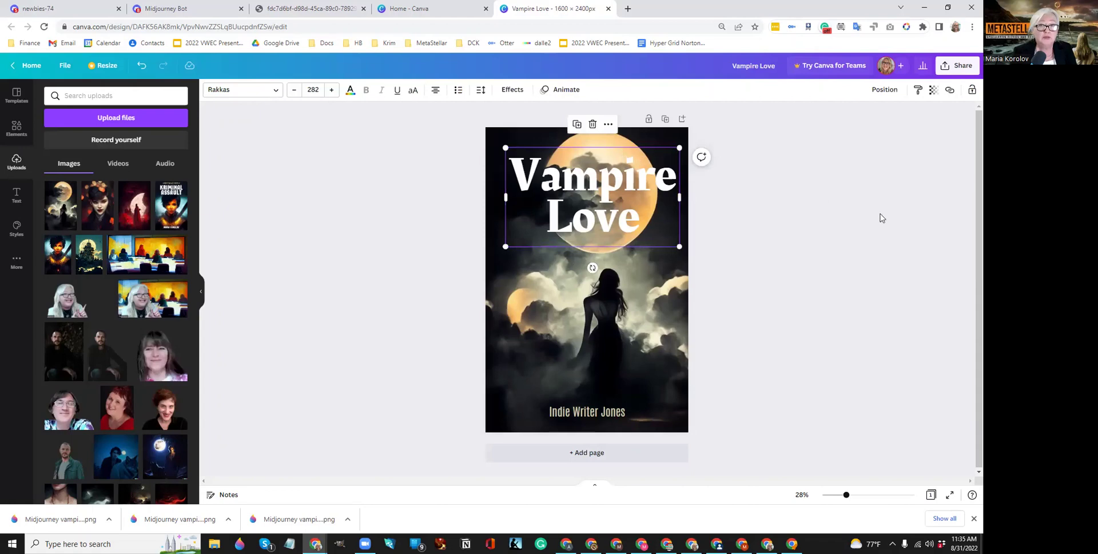
{"action": "left_click", "coordinate": [885, 90]}
{"action": "left_click", "coordinate": [845, 174]}
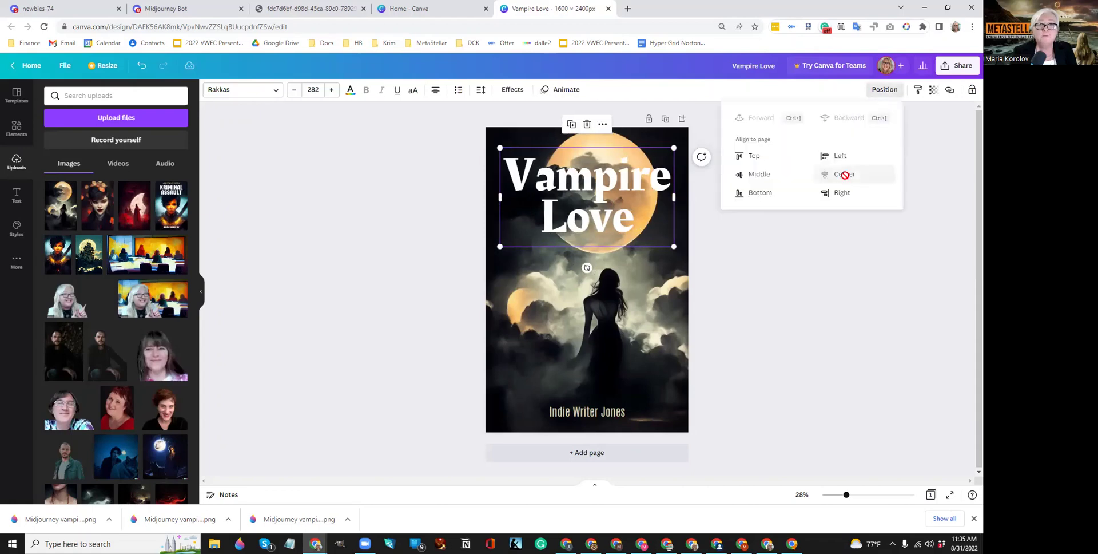
{"action": "left_click", "coordinate": [871, 325]}
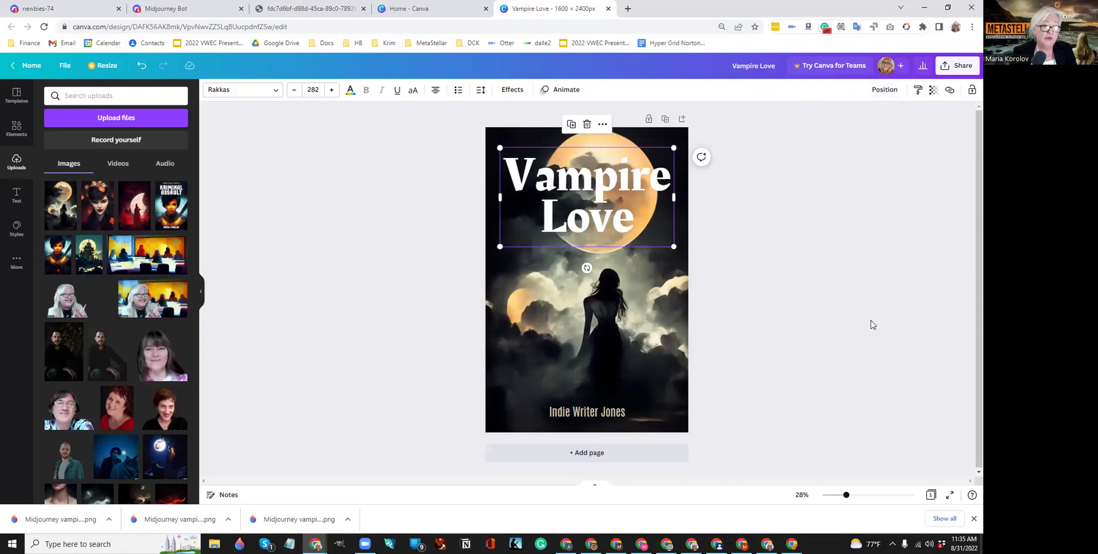
{"action": "left_click", "coordinate": [221, 16]}
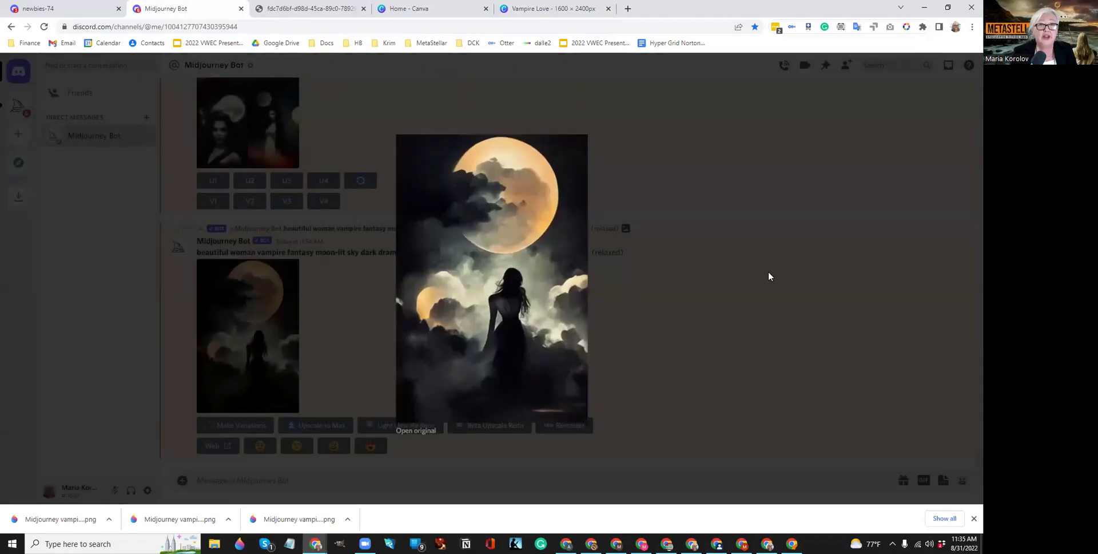
Request a U3 upscale of the third image in the rerolled moonlit vampire grid
{"action": "left_click", "coordinate": [769, 272]}
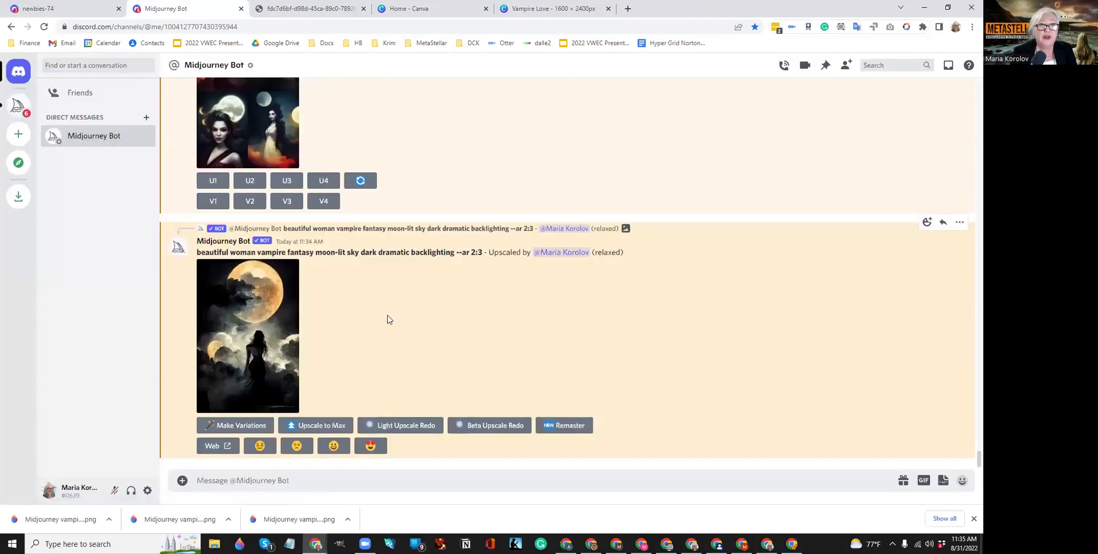
{"action": "scroll", "coordinate": [388, 318], "scroll_direction": "up", "scroll_amount": 3}
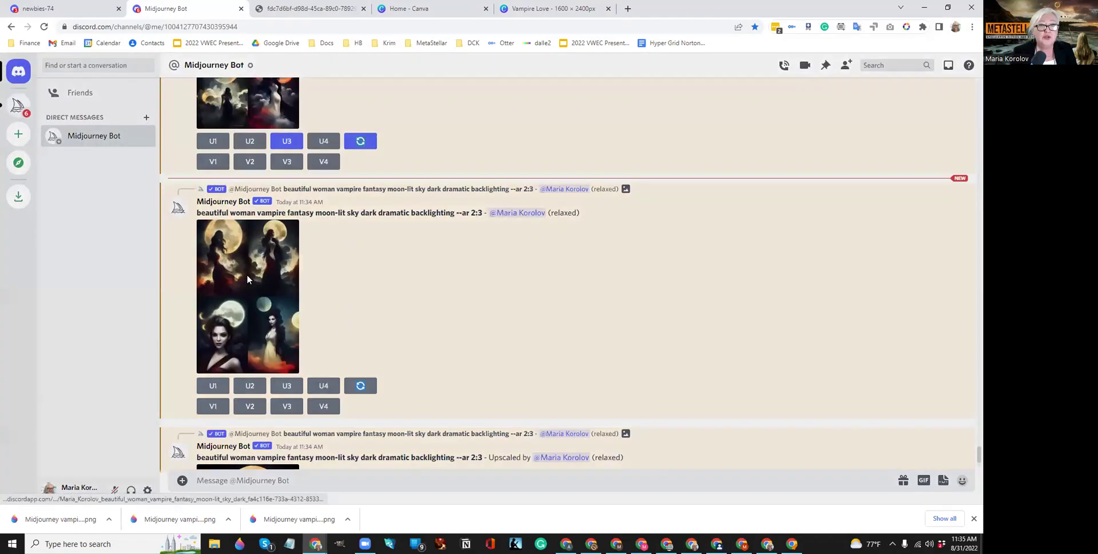
{"action": "left_click", "coordinate": [248, 278]}
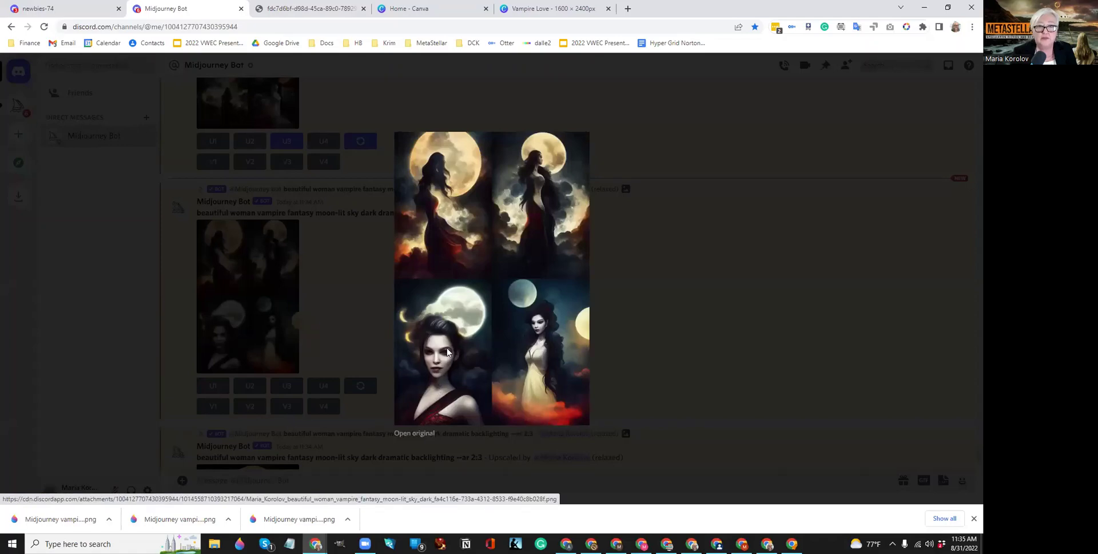
{"action": "left_click", "coordinate": [714, 304]}
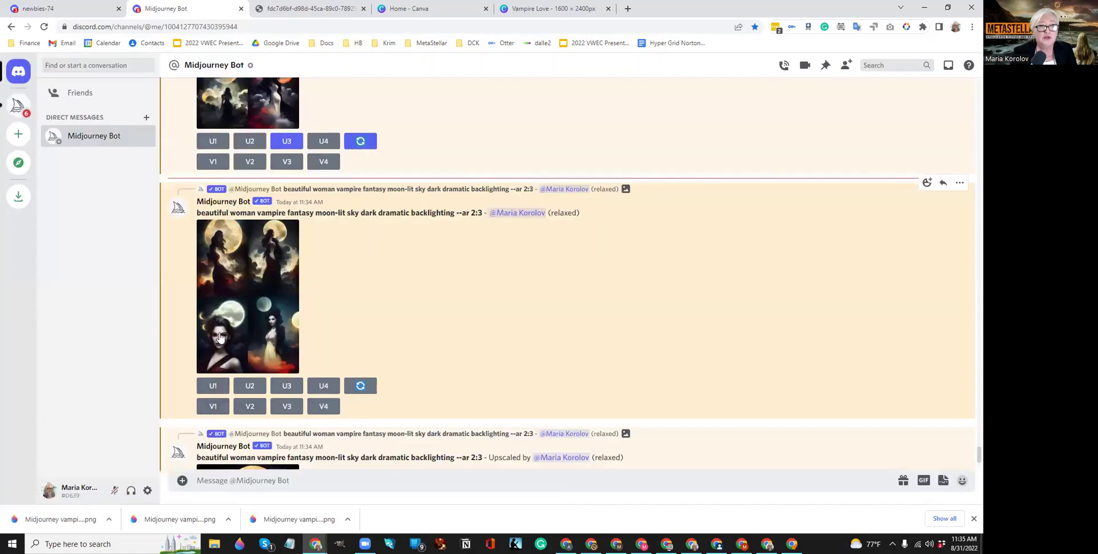
{"action": "left_click", "coordinate": [286, 389]}
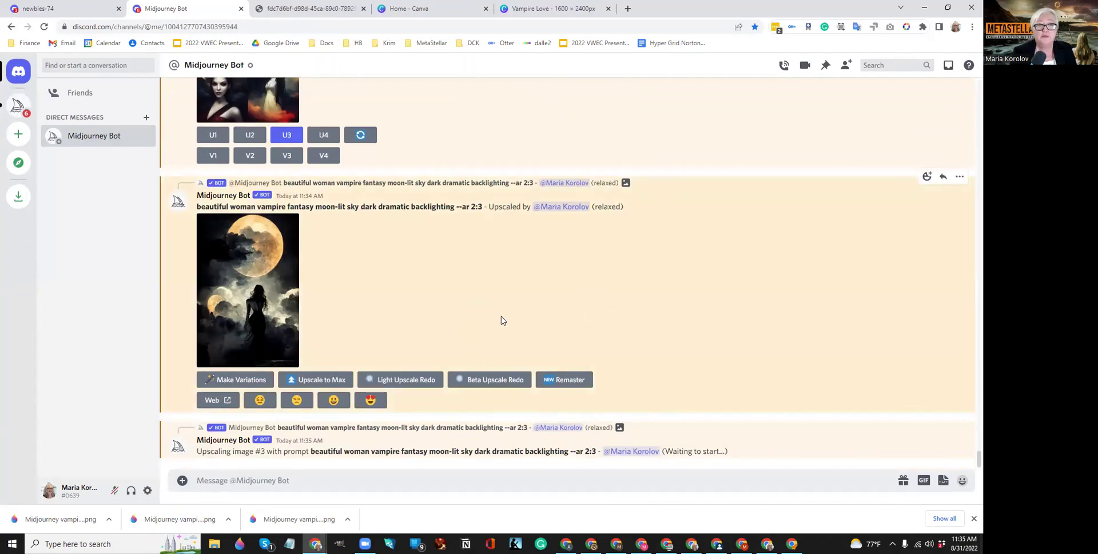
Download the Vampire Love cover as a 1600 × 2400 px PNG via Share
{"action": "left_click", "coordinate": [558, 10]}
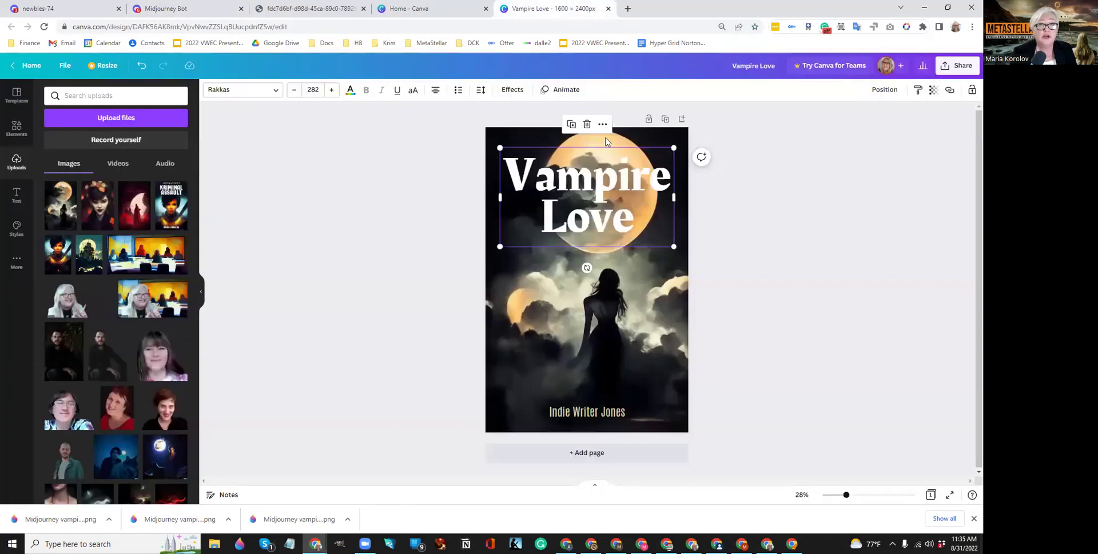
{"action": "left_click", "coordinate": [804, 303]}
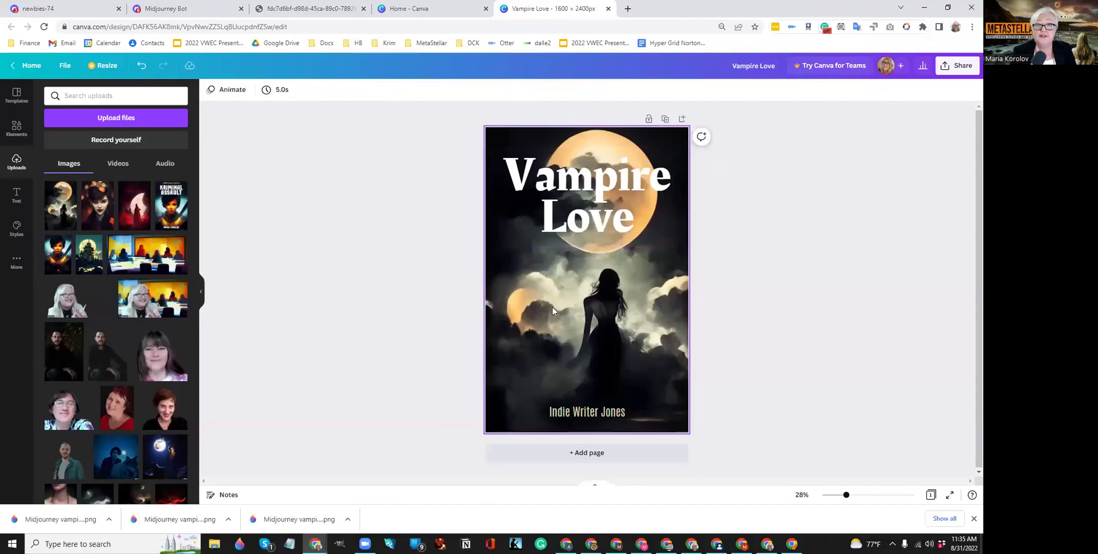
{"action": "left_click", "coordinate": [956, 65]}
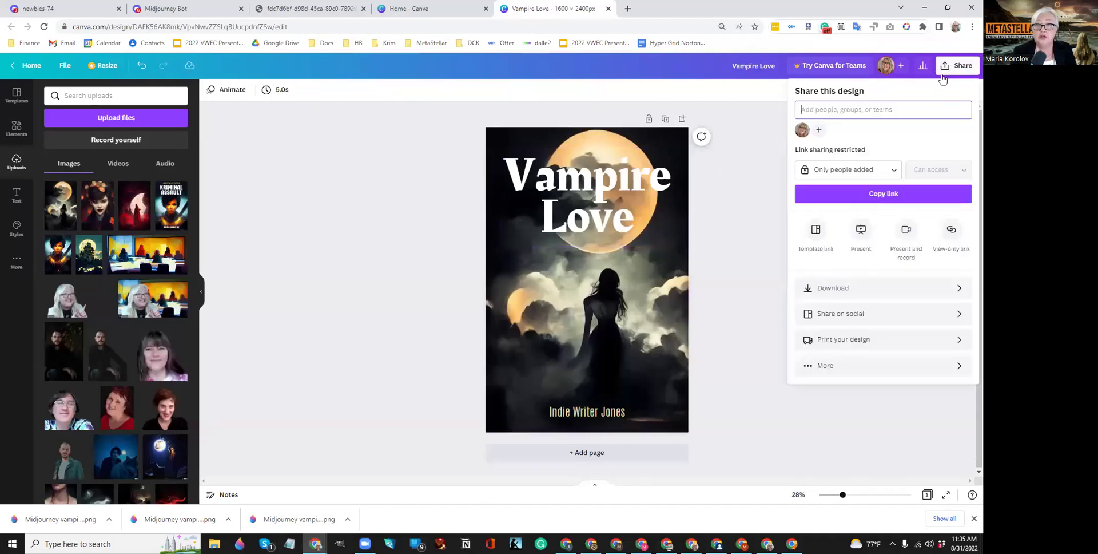
{"action": "left_click", "coordinate": [851, 290]}
{"action": "left_click", "coordinate": [886, 248]}
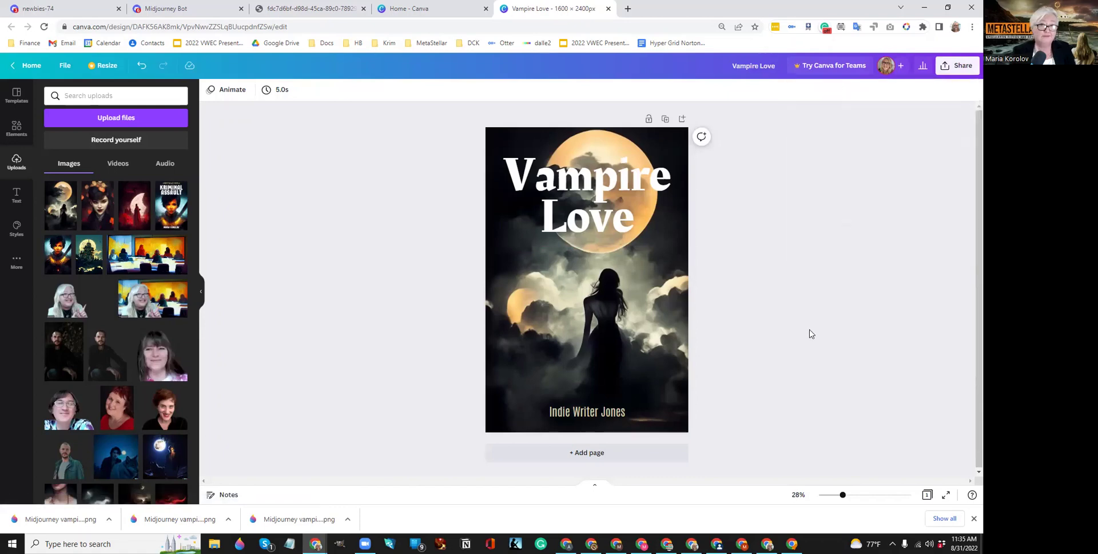